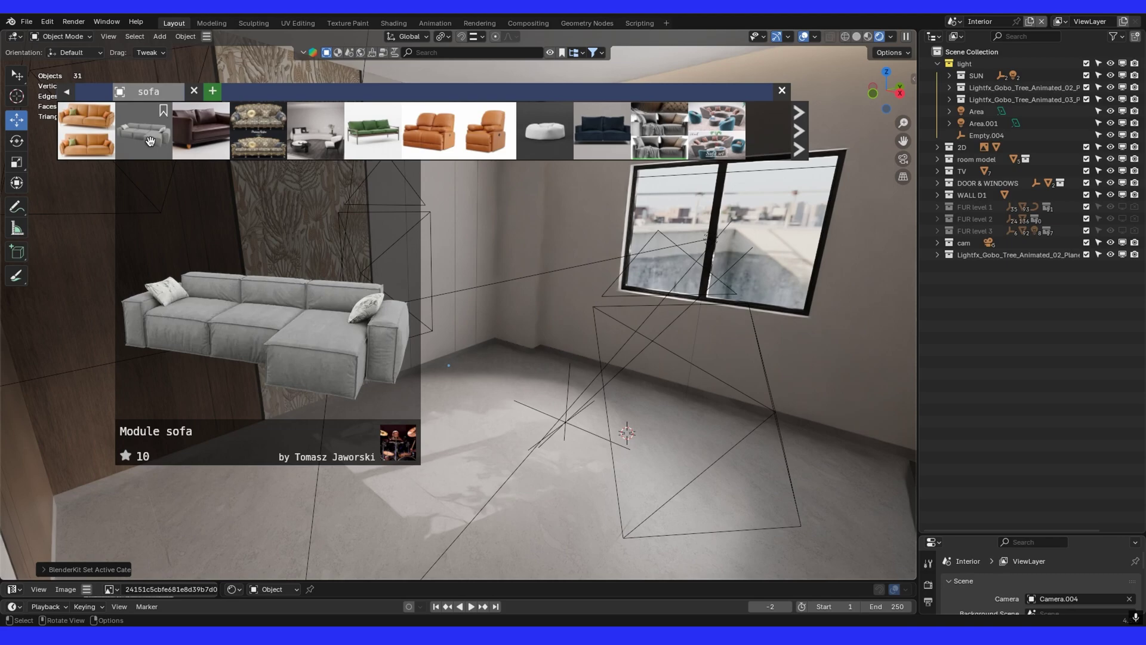
Drag the Module sofa from BlenderKit's sofa results onto the room floor.
scroll(367, 291, "up", 2)
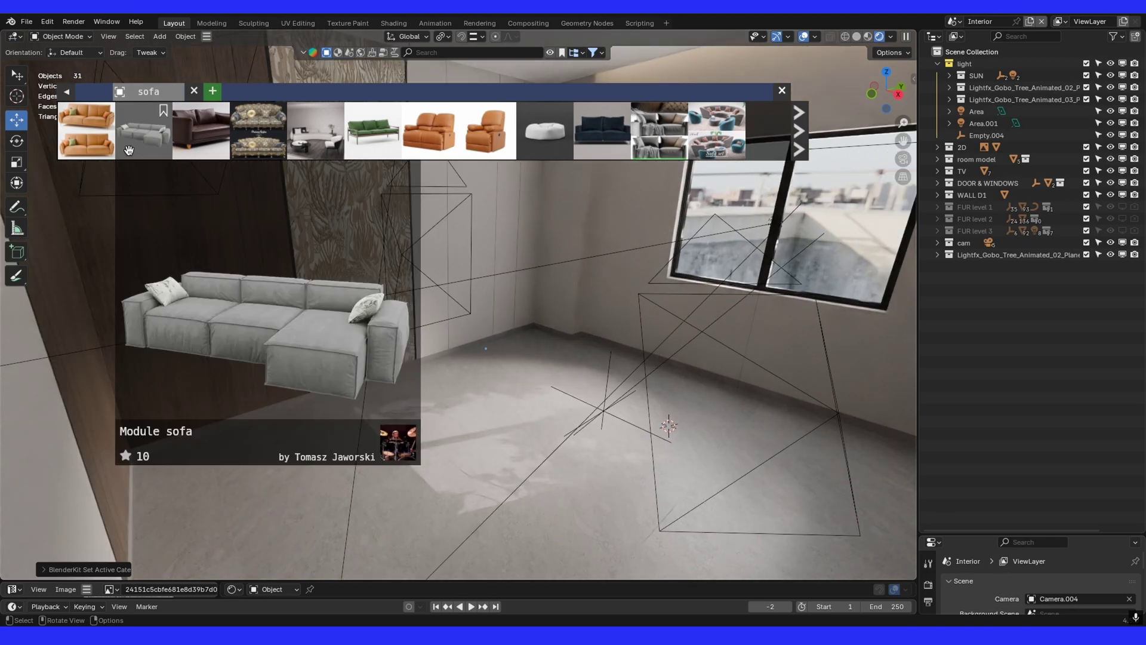
left_click_drag(128, 150, 485, 452)
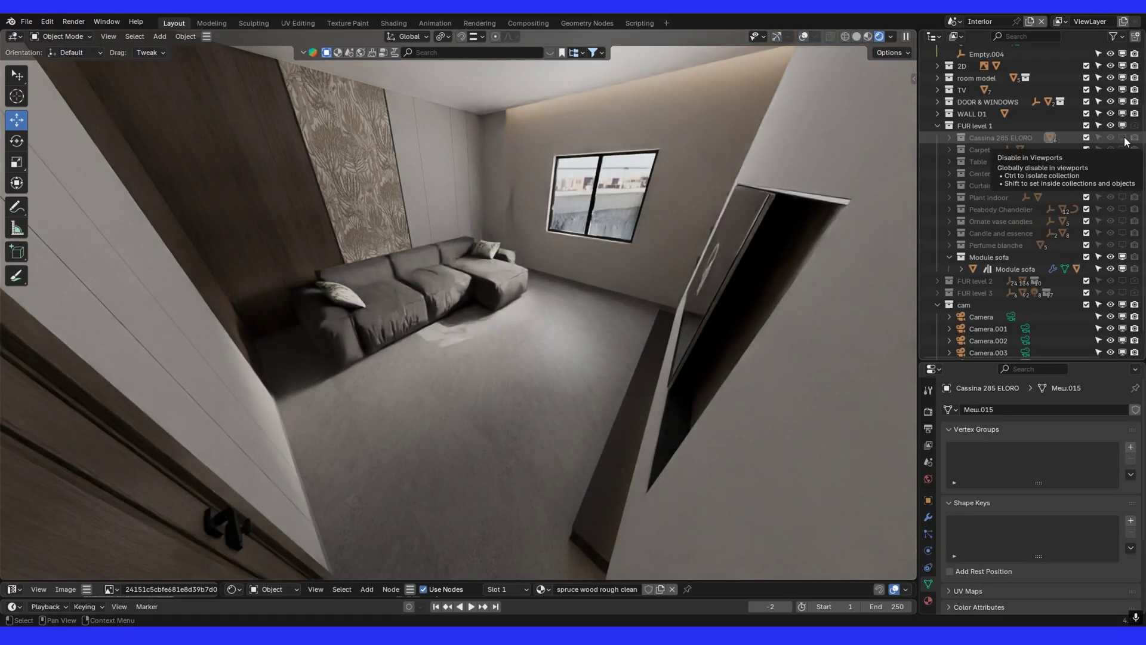
Show the Cassina 285 ELORO armchair, Table collection and Carpet, then pan across the sofa.
left_click(1124, 139)
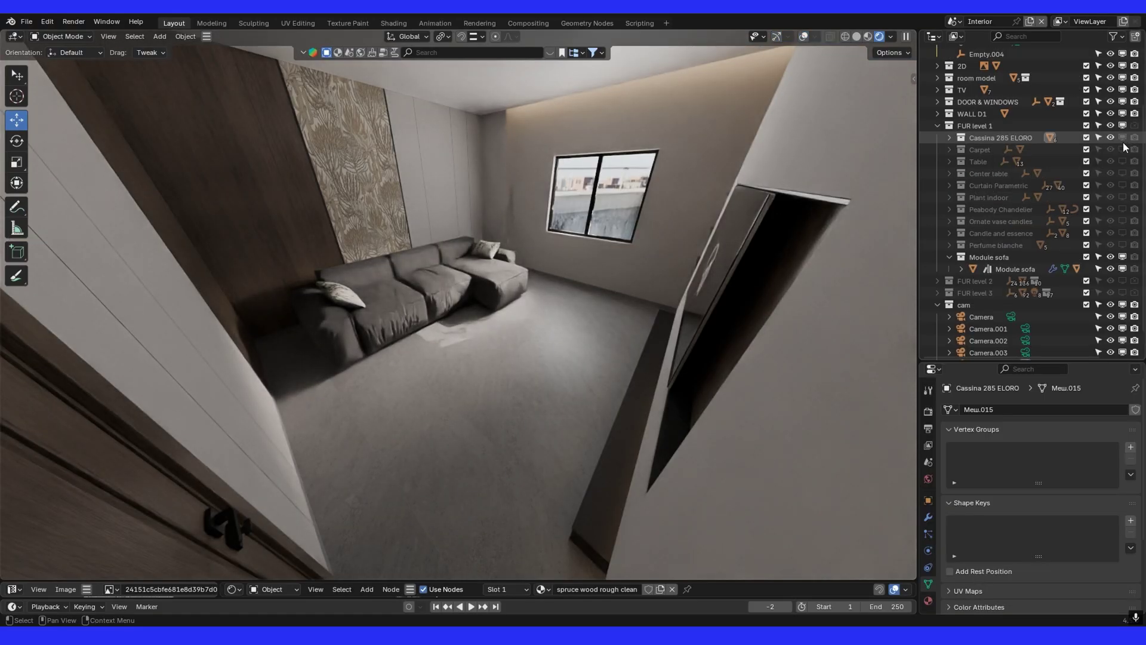
left_click(1122, 161)
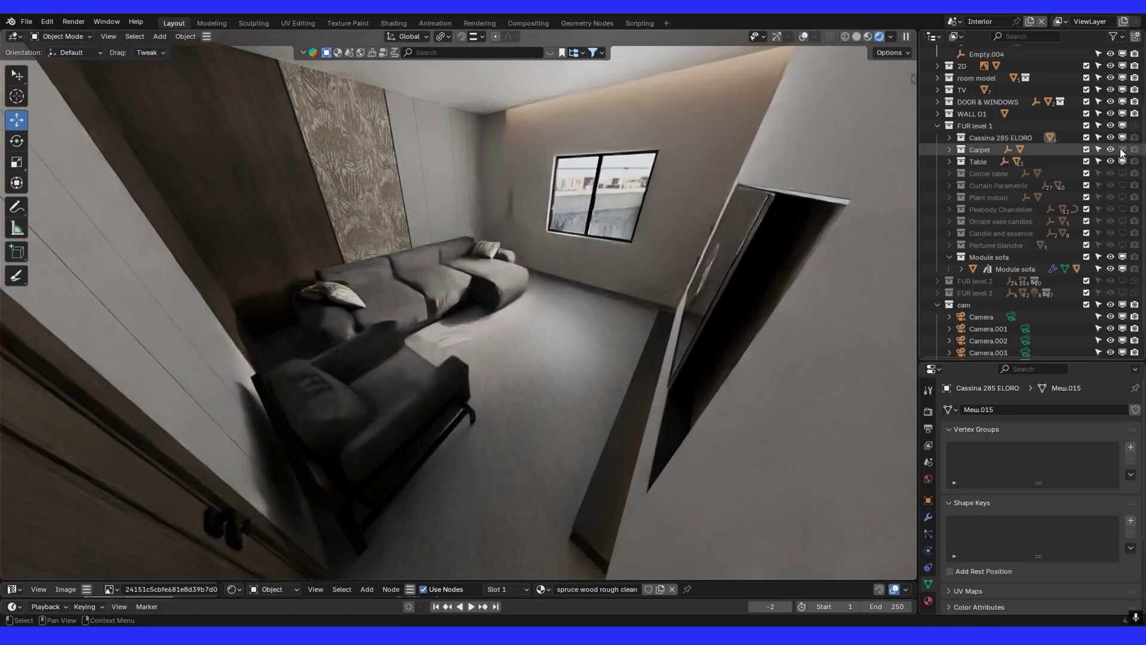
left_click(1123, 150)
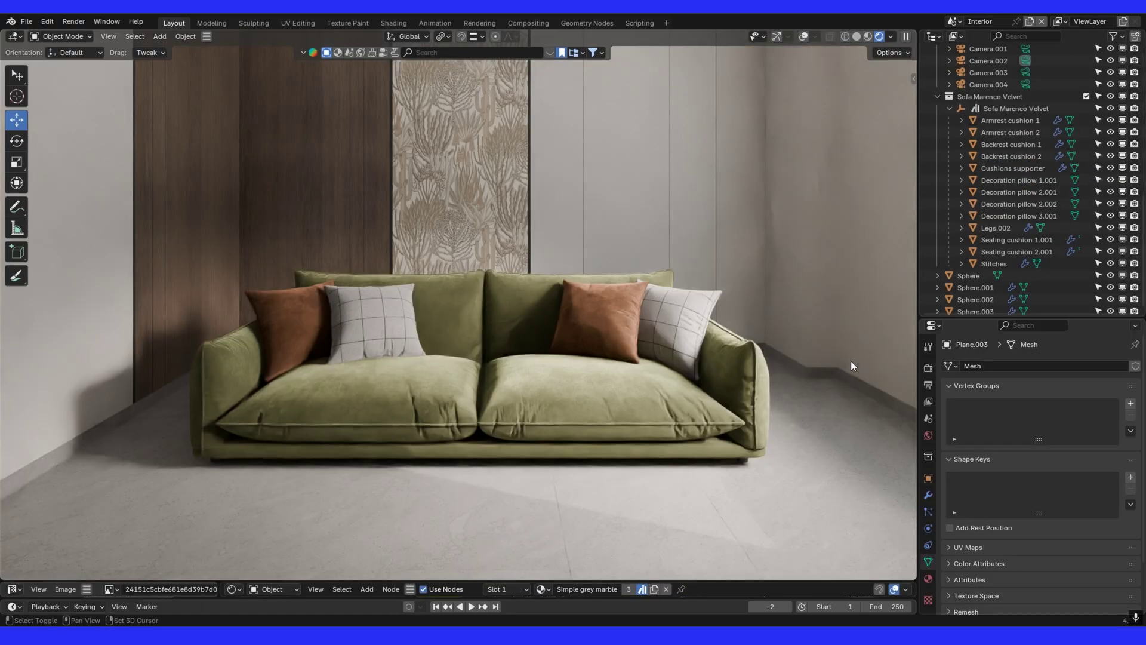
middle_click_drag(851, 361, 823, 403, "shift")
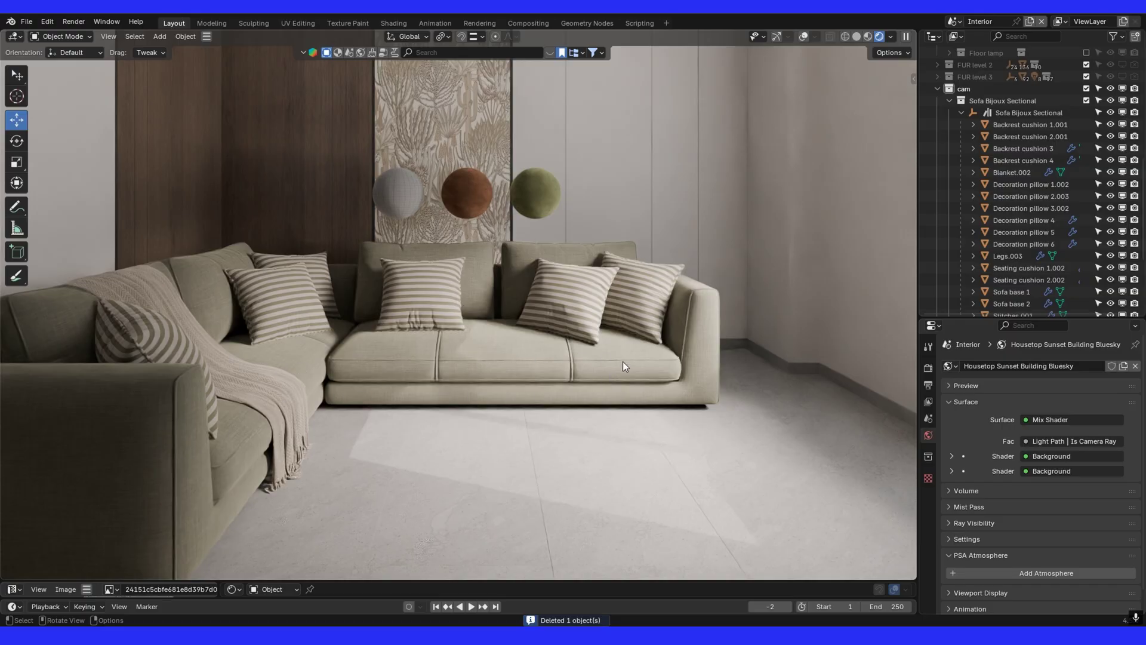
Enable gizmos and overlays and select Sofa base 2 and backrest cushions 3 and 4, cancelling a Y move.
left_click(777, 37)
left_click(803, 36)
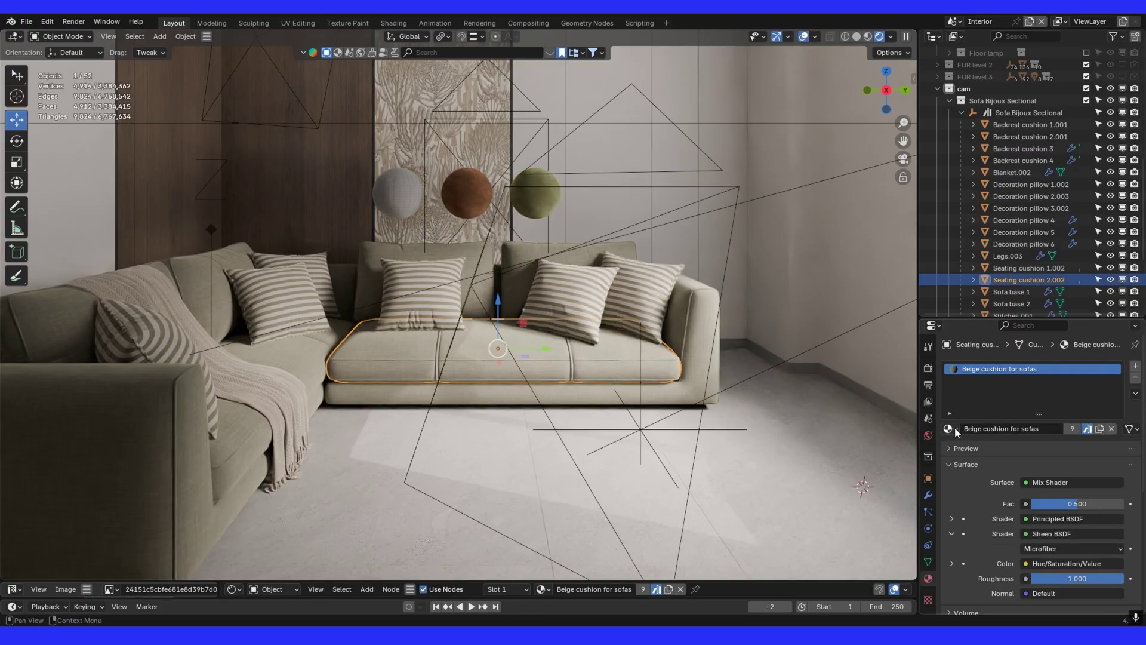
mouse_move(633, 378)
middle_mouse_down()
mouse_move(584, 339)
mouse_move(576, 409)
middle_mouse_up()
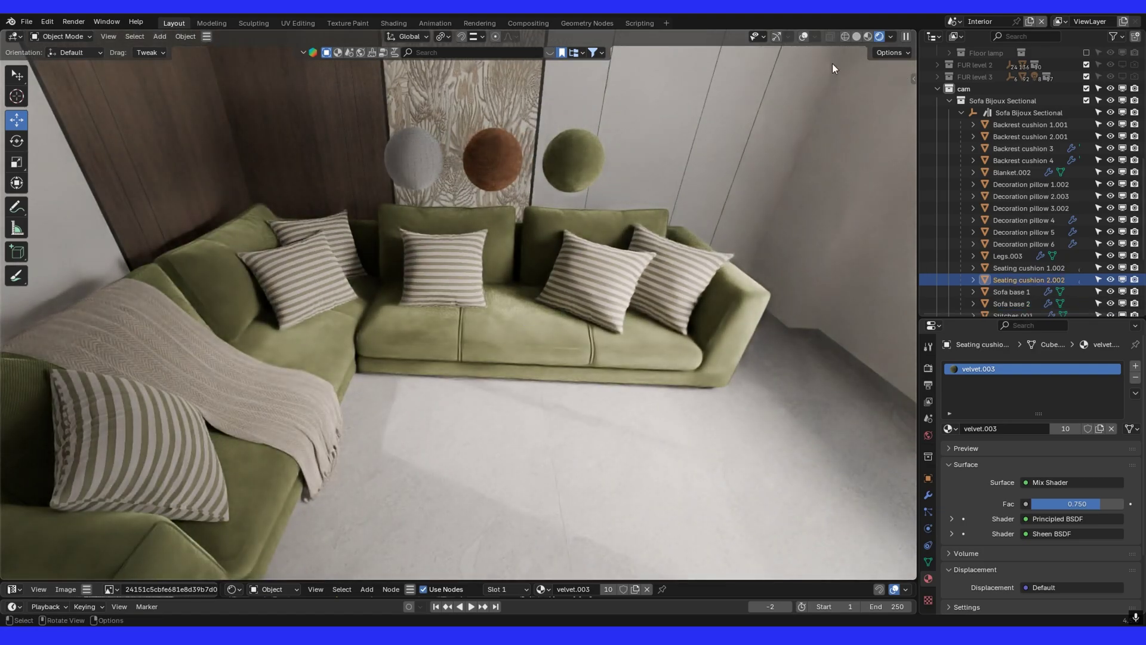
left_click(804, 37)
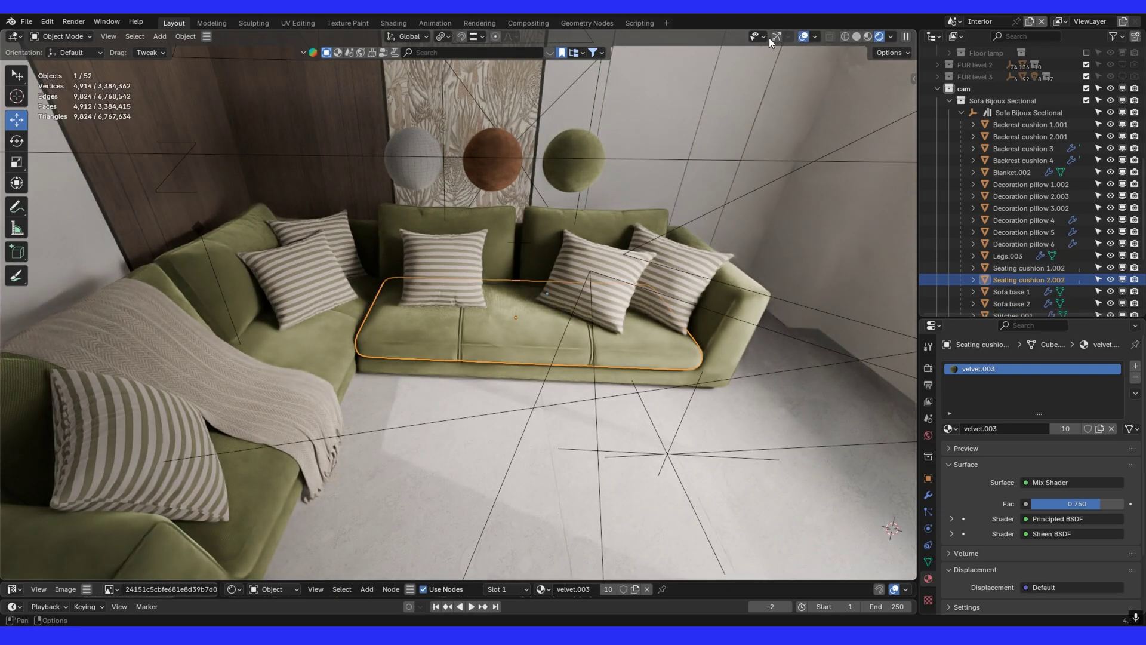
left_click(739, 320, "shift")
left_click(544, 223, "shift")
left_click(513, 254, "shift")
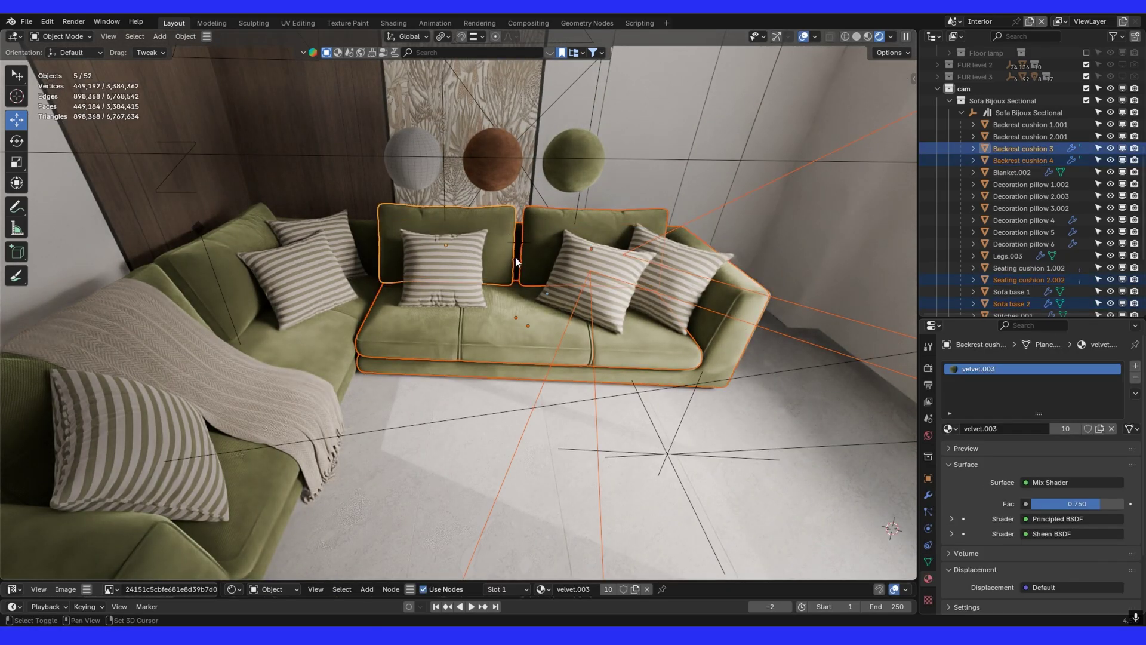
key("g")
key("y")
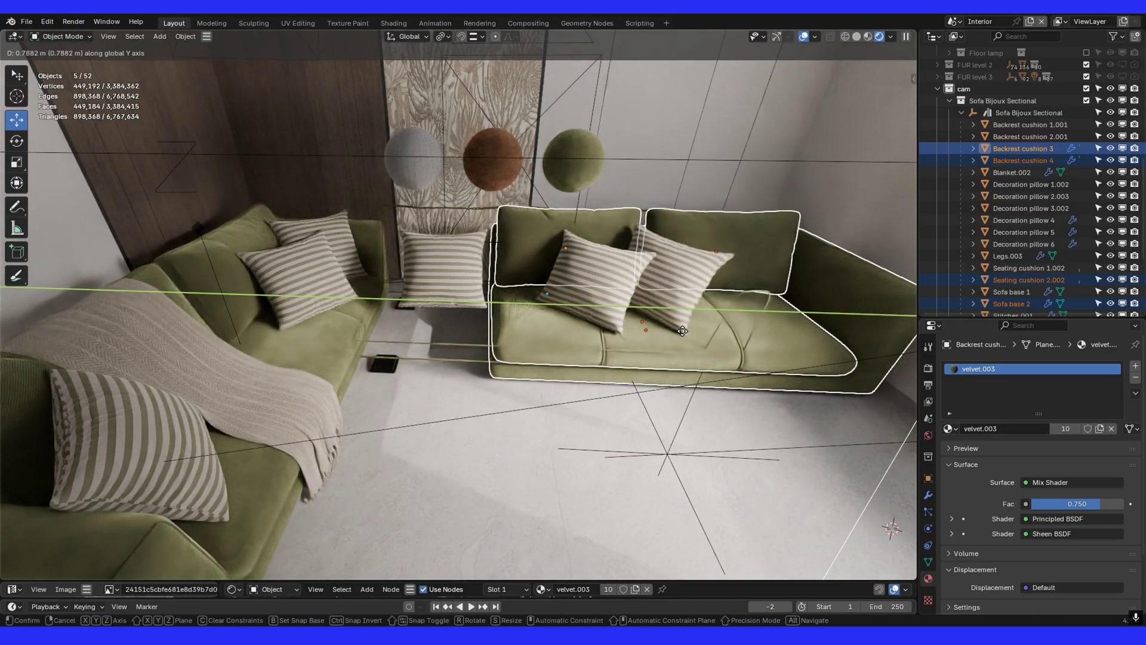
key("Escape")
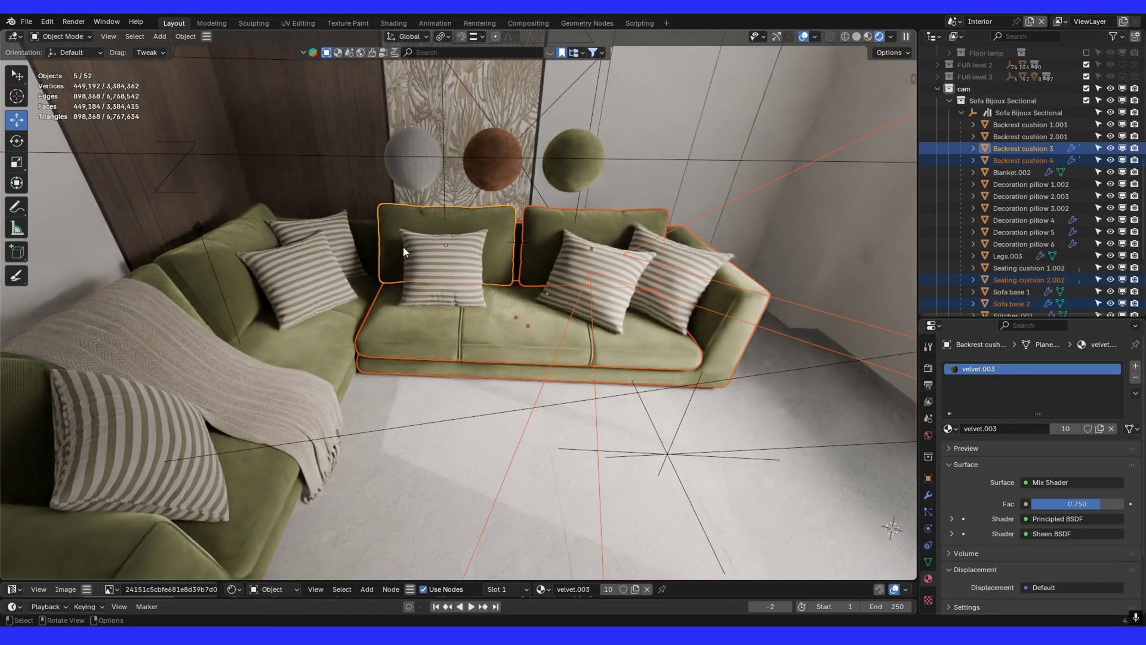
Select the green sphere and frame its velvet.003 node tree in an enlarged Shader Editor.
left_click(574, 160)
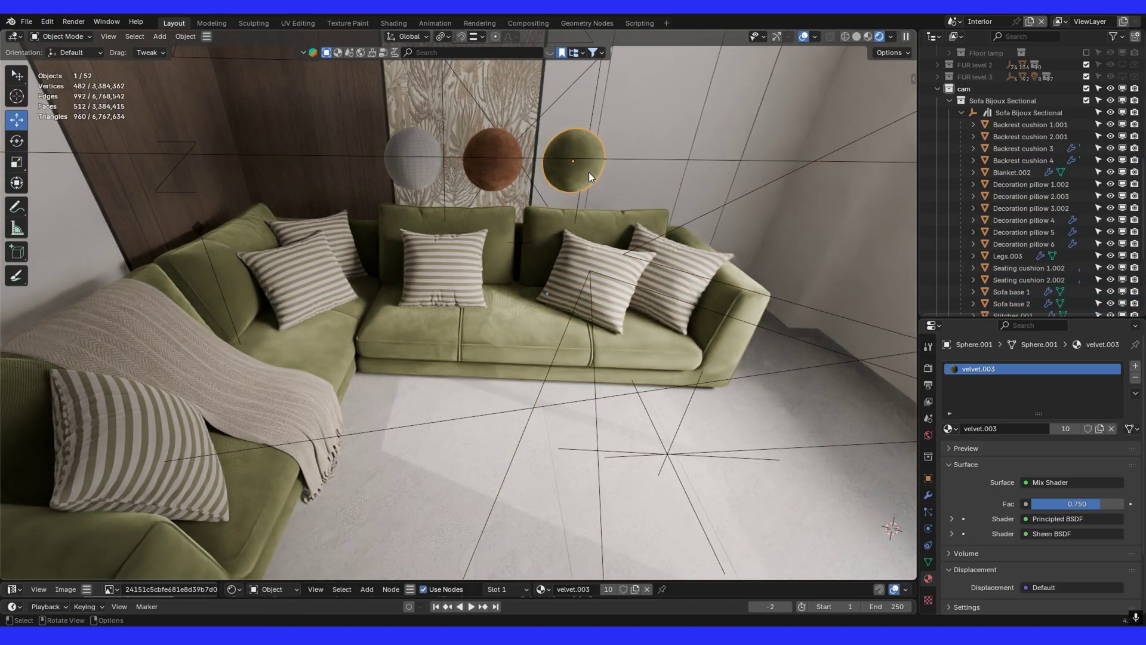
left_click_drag(683, 580, 682, 391)
key("Home")
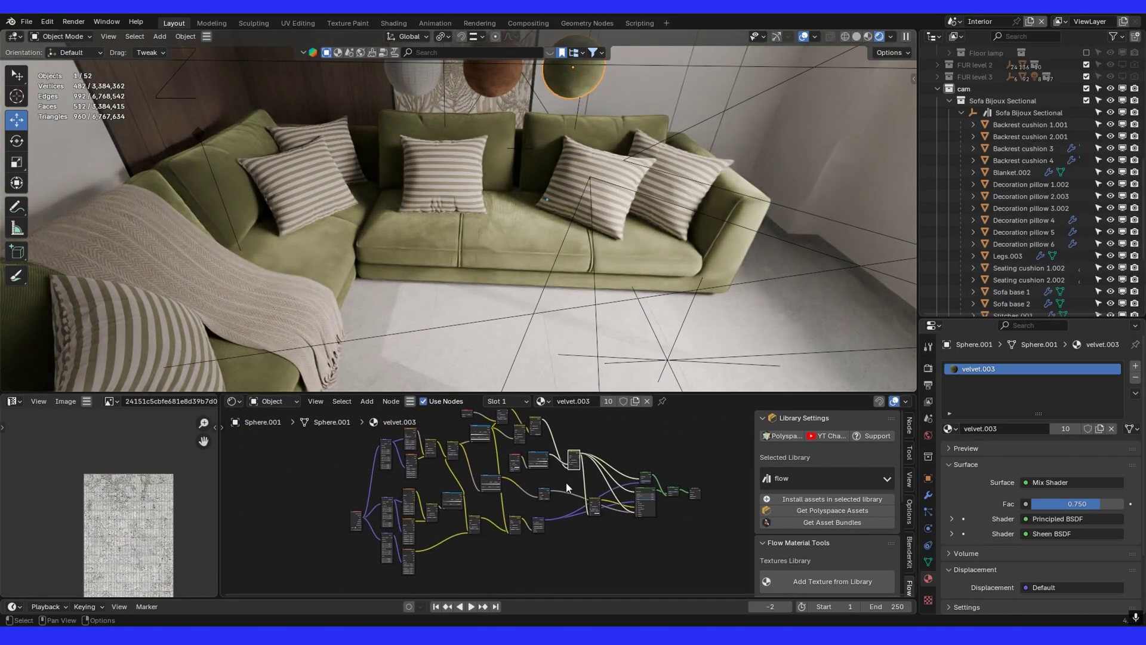
Adjust the Mix node's A colour, trying a purple hue then a darker olive green.
scroll(566, 482, "up", 2)
scroll(502, 495, "up", 5)
scroll(539, 521, "up", 3)
left_click(535, 491)
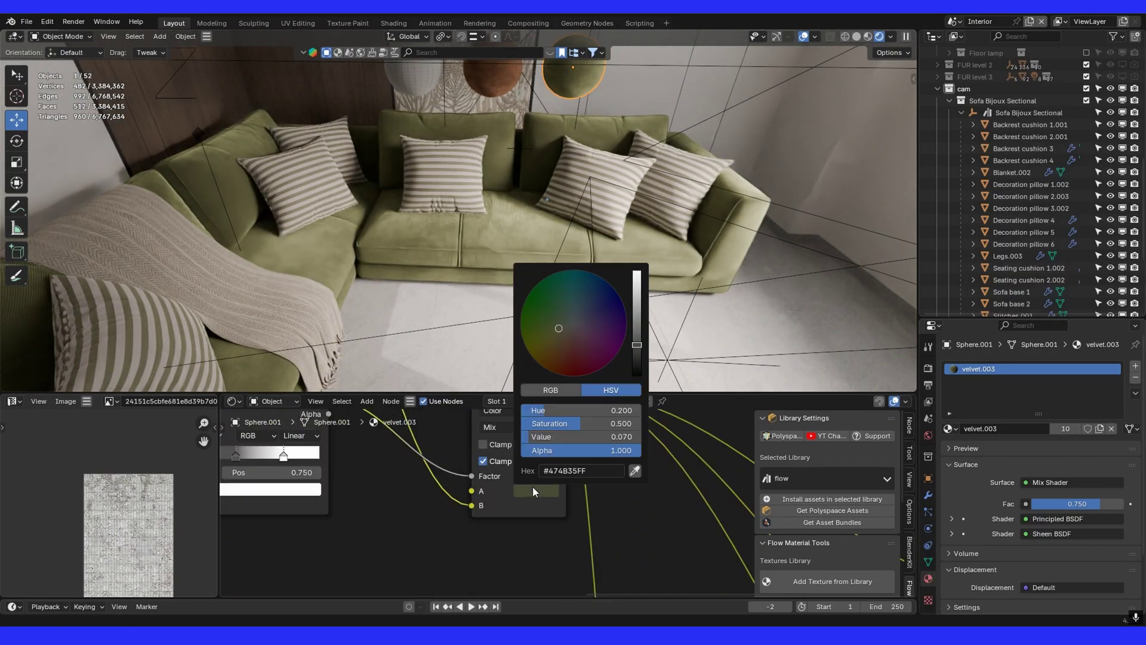
mouse_move(573, 310)
left_mouse_down()
mouse_move(602, 367)
mouse_move(584, 355)
mouse_move(609, 310)
mouse_move(594, 328)
mouse_move(610, 329)
mouse_move(559, 328)
left_mouse_up()
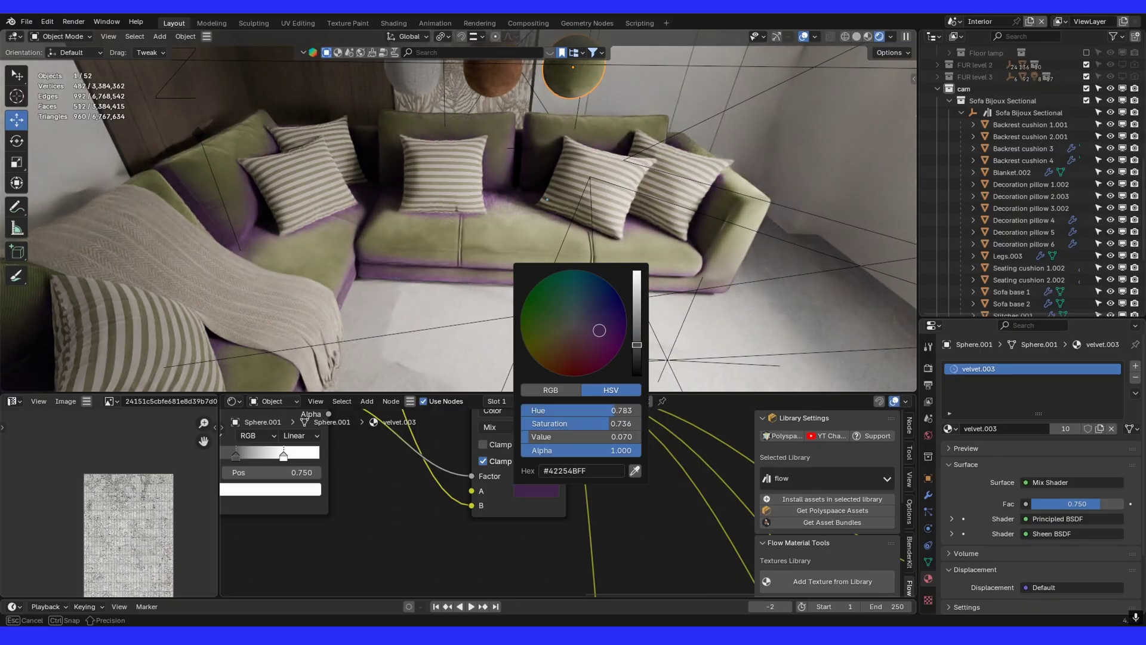
left_click(536, 491)
mouse_move(586, 437)
left_mouse_down()
mouse_move(565, 437)
mouse_move(587, 436)
left_mouse_up()
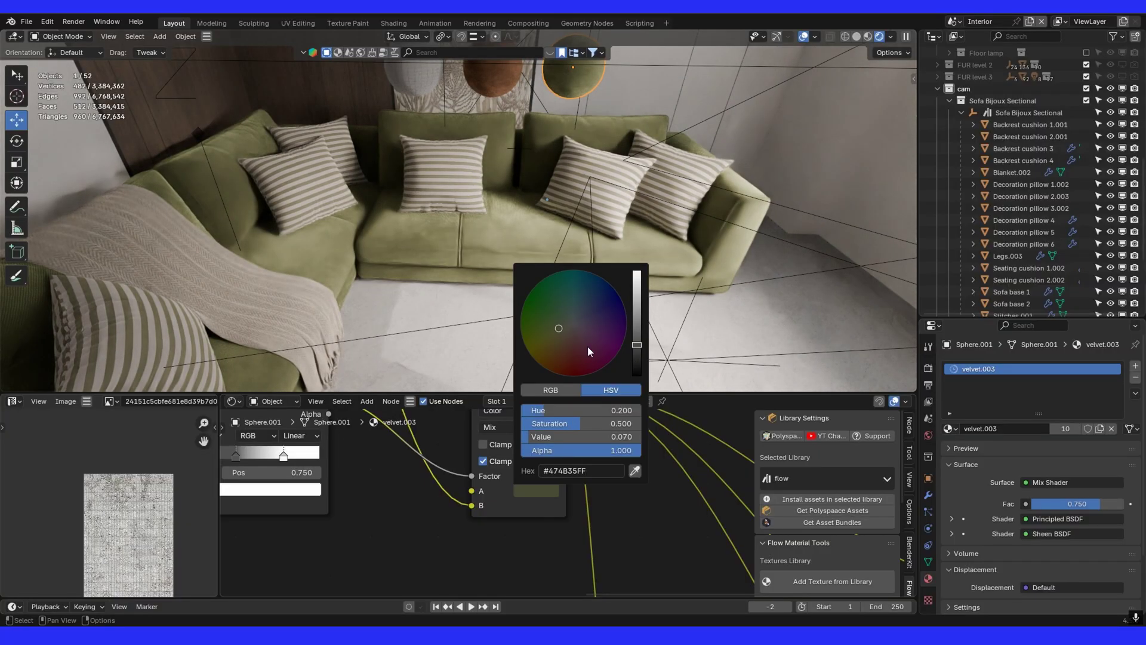
Try brown and green variants for colour A and shift colour B through greens and teal.
scroll(608, 505, "down", 2)
scroll(608, 505, "up", 1)
left_click(566, 498)
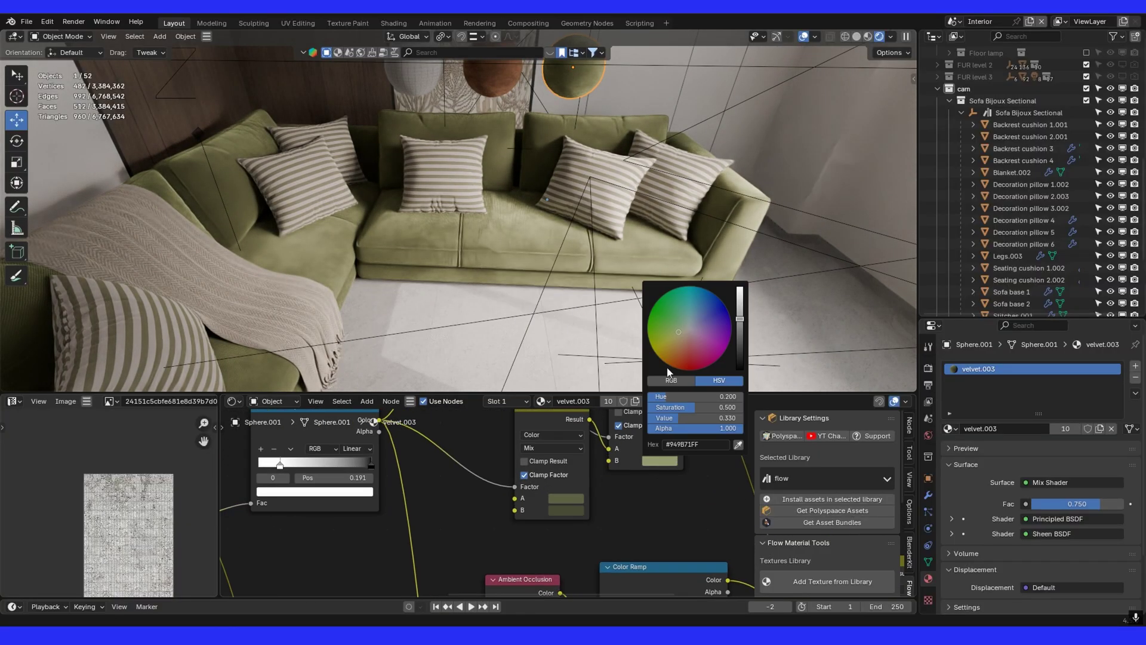
left_click_drag(616, 380, 603, 376)
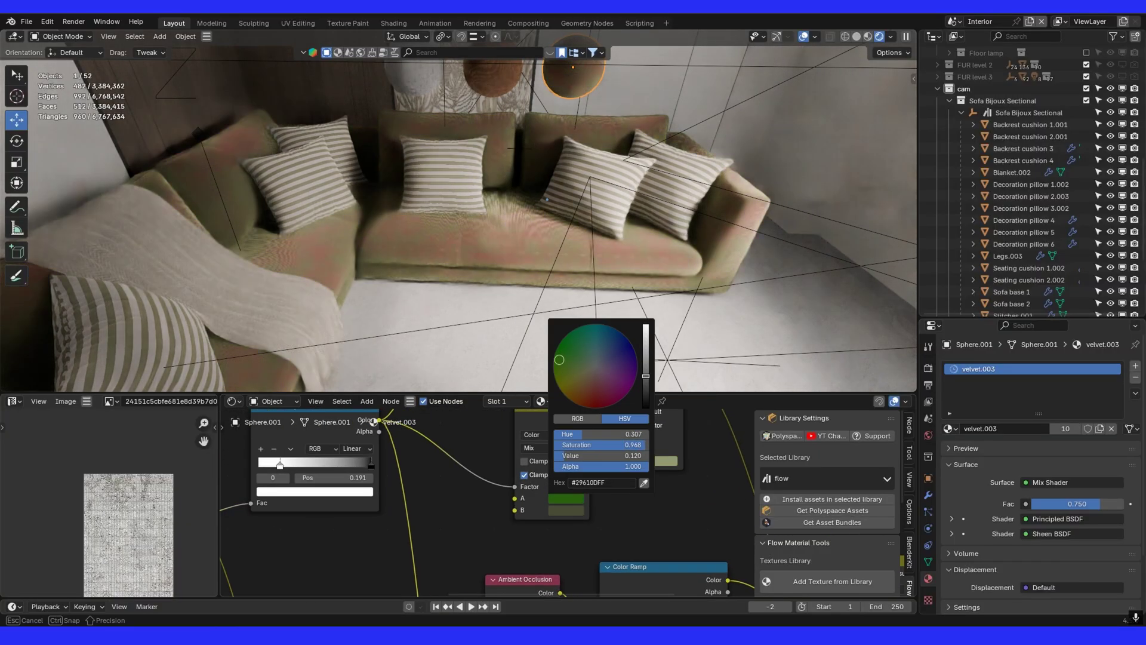
left_click(566, 510)
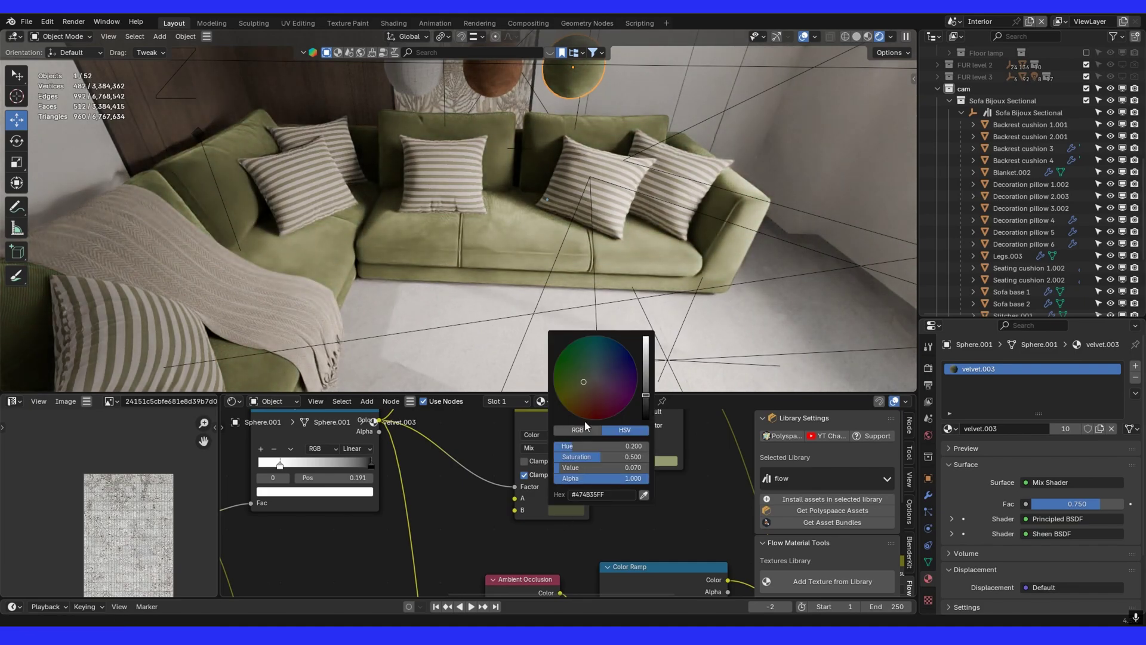
left_click_drag(601, 446, 692, 360)
scroll(660, 498, "up", 2)
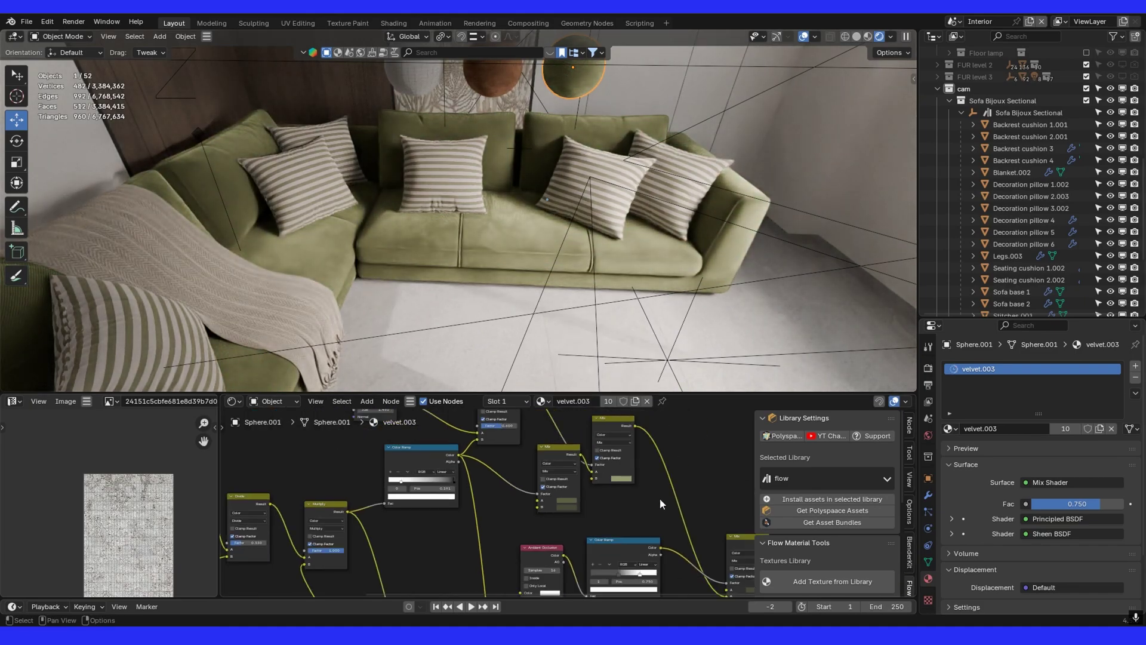
scroll(605, 488, "up", 2)
Insert a Hue/Saturation/Value node after the Mix node, then collapse the Shader Editor.
key("shift+a")
type("hue")
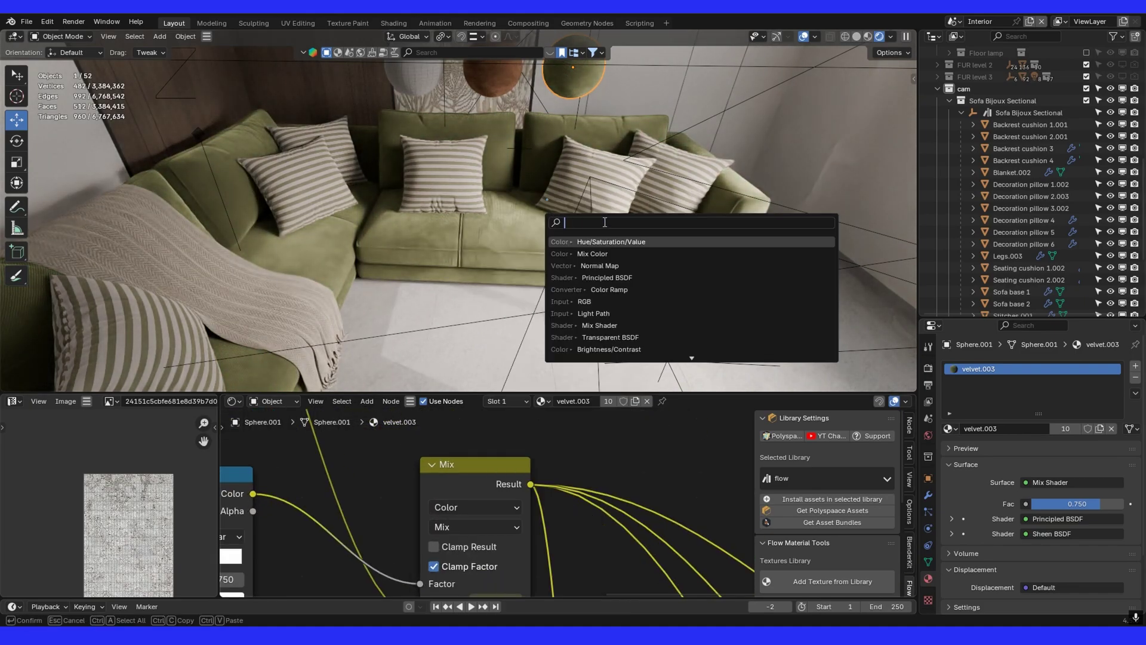
key("Return")
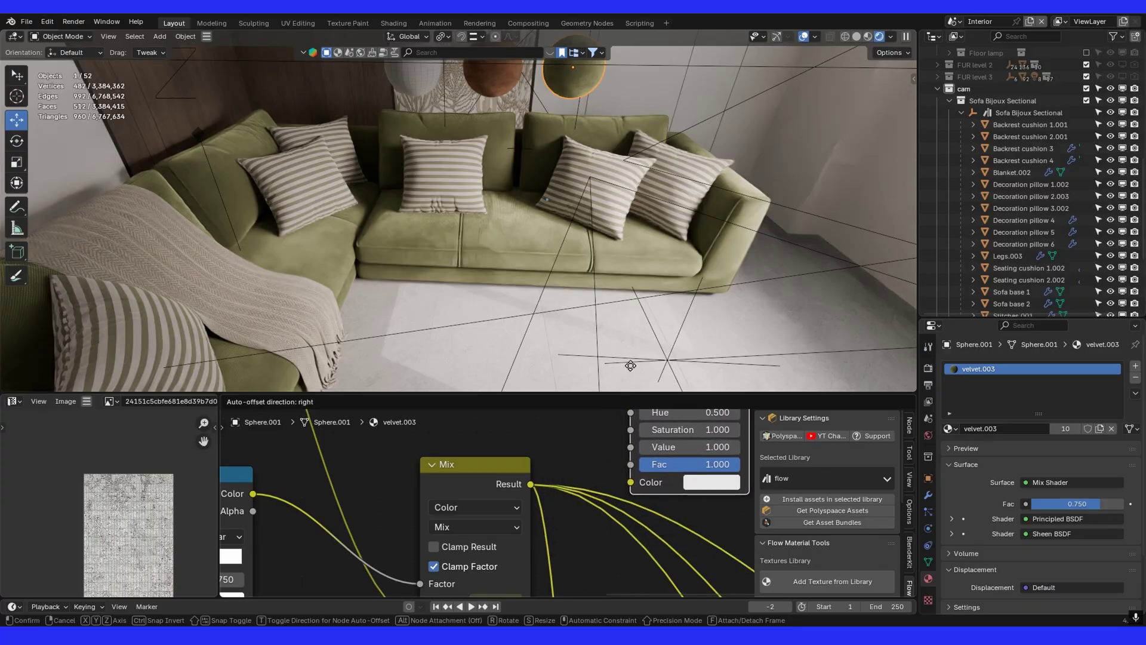
left_click(632, 366)
scroll(471, 514, "down", 3)
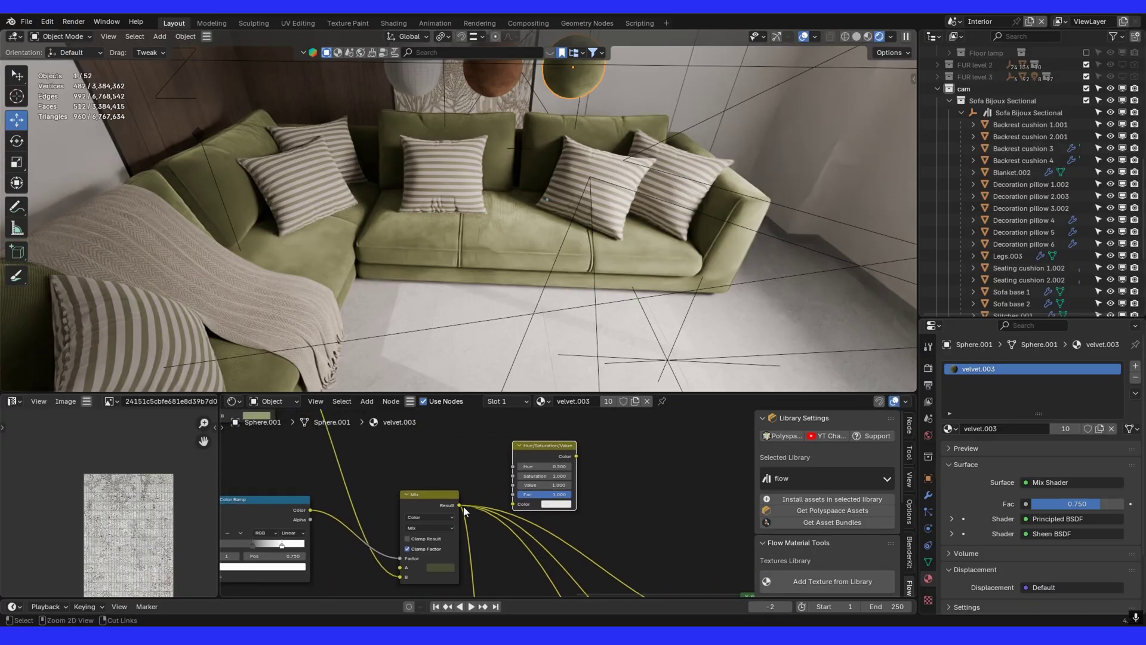
mouse_move(460, 505)
left_mouse_down("ctrl")
mouse_move(550, 424)
mouse_move(576, 503)
left_mouse_up("ctrl")
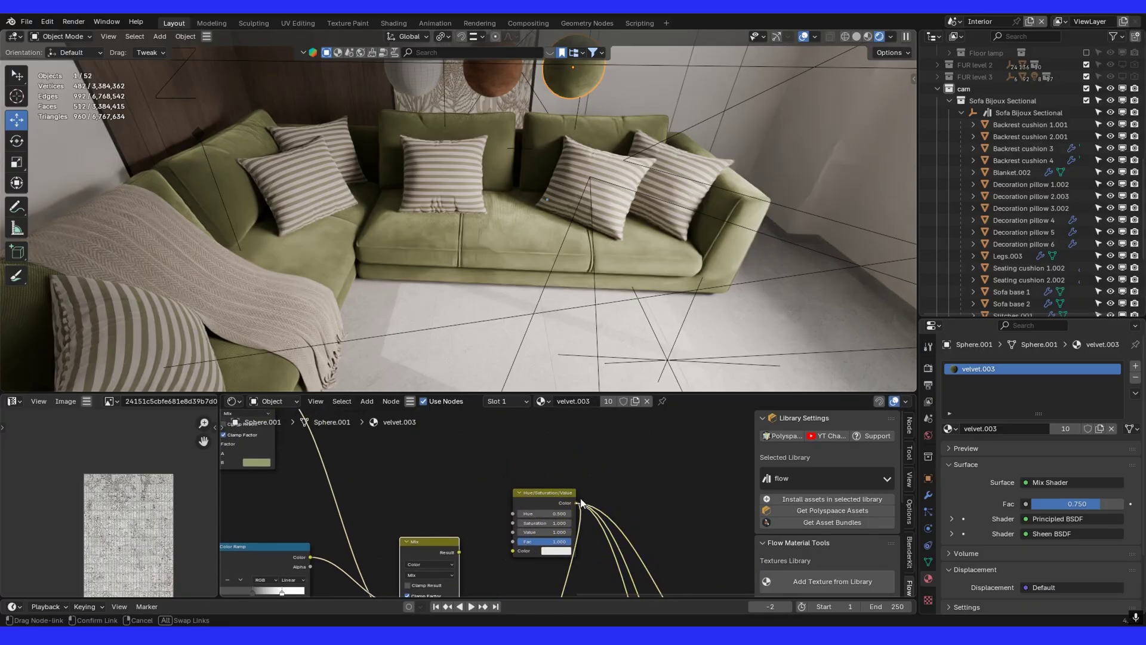
mouse_move(458, 552)
left_mouse_down()
mouse_move(512, 550)
mouse_move(508, 533)
mouse_move(441, 533)
left_mouse_up()
scroll(536, 512, "up", 2)
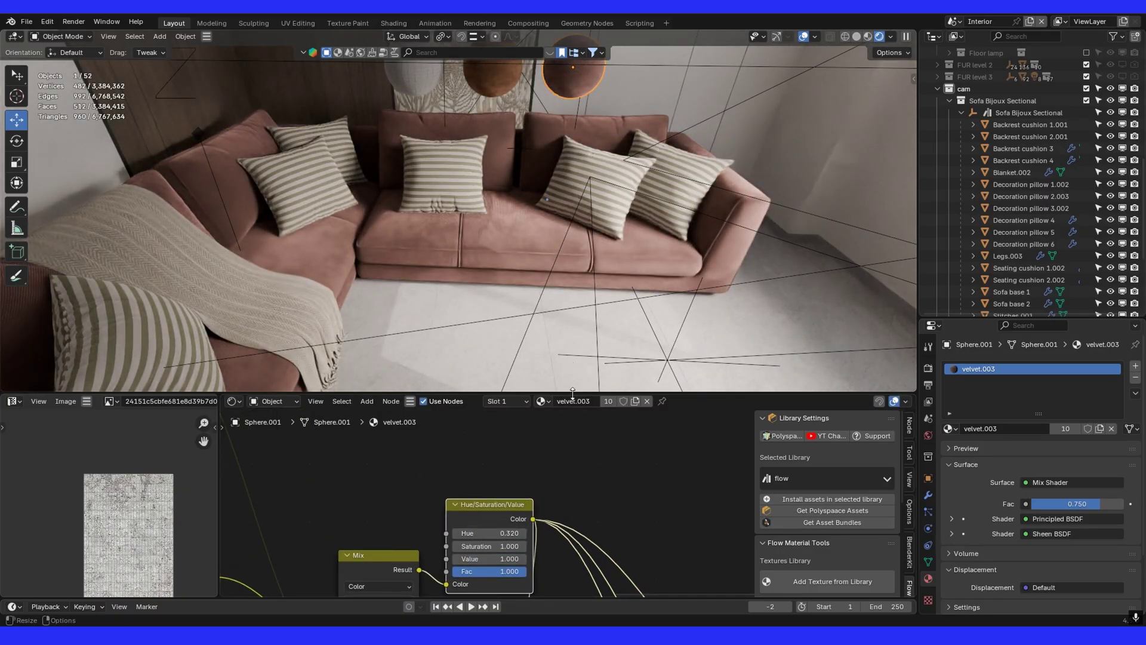
left_click_drag(573, 398, 598, 590)
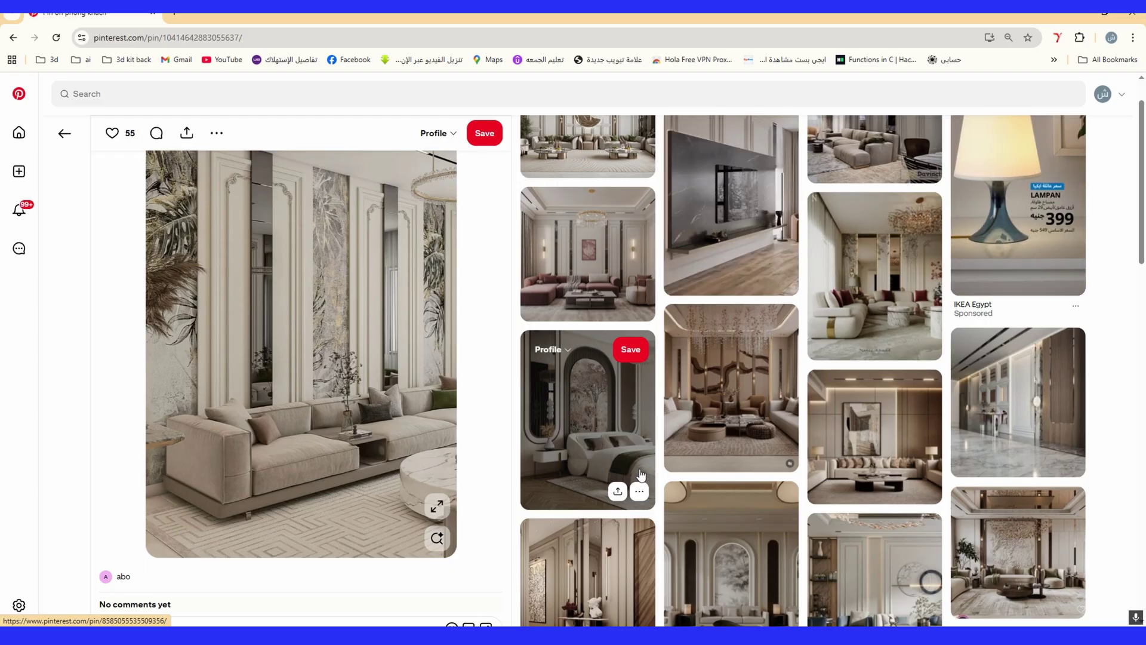
Browse Pinterest living-room pins: a pink sofa room, a chandelier room and a beige sectional.
left_click(606, 289)
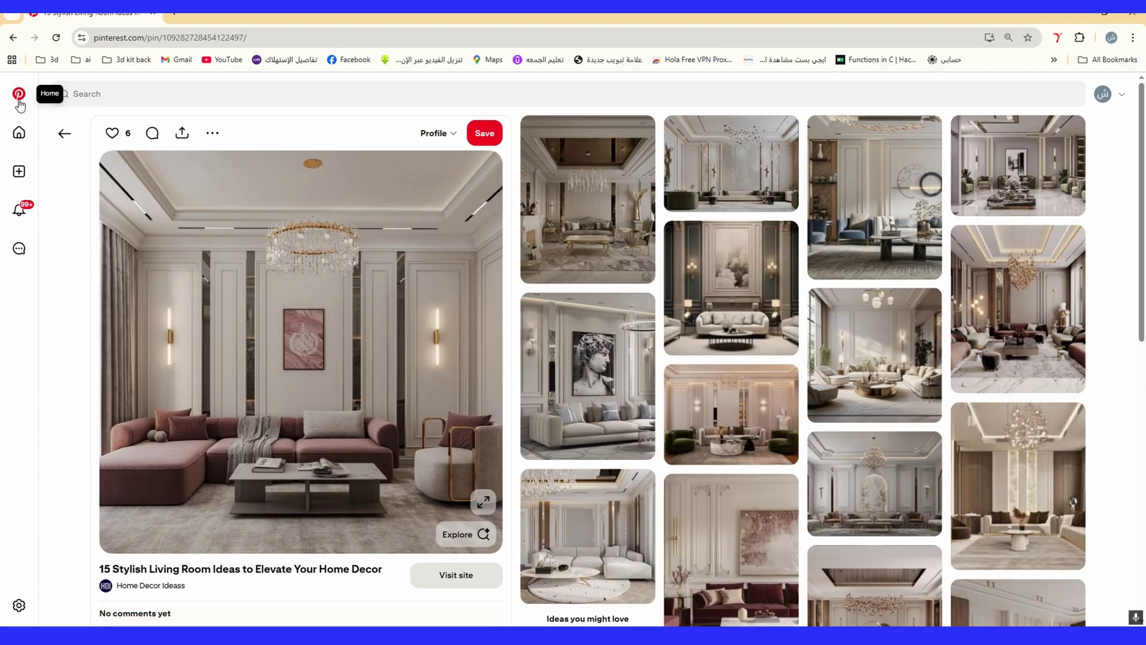
scroll(732, 373, "down", 1)
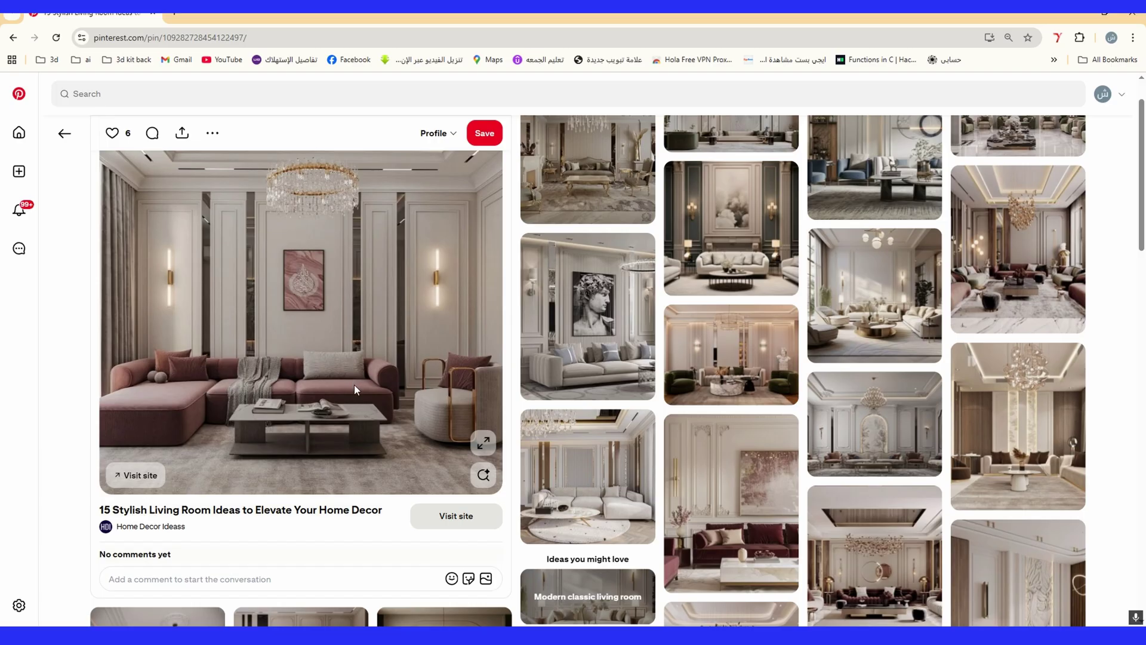
key("ctrl+minus")
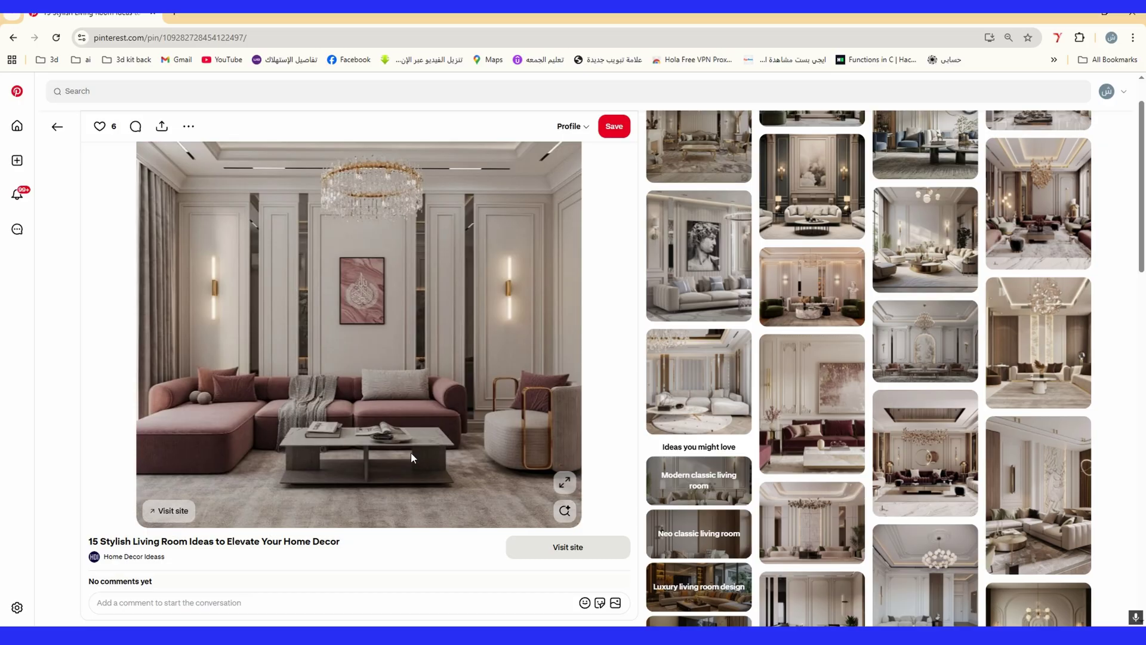
left_click(1039, 341)
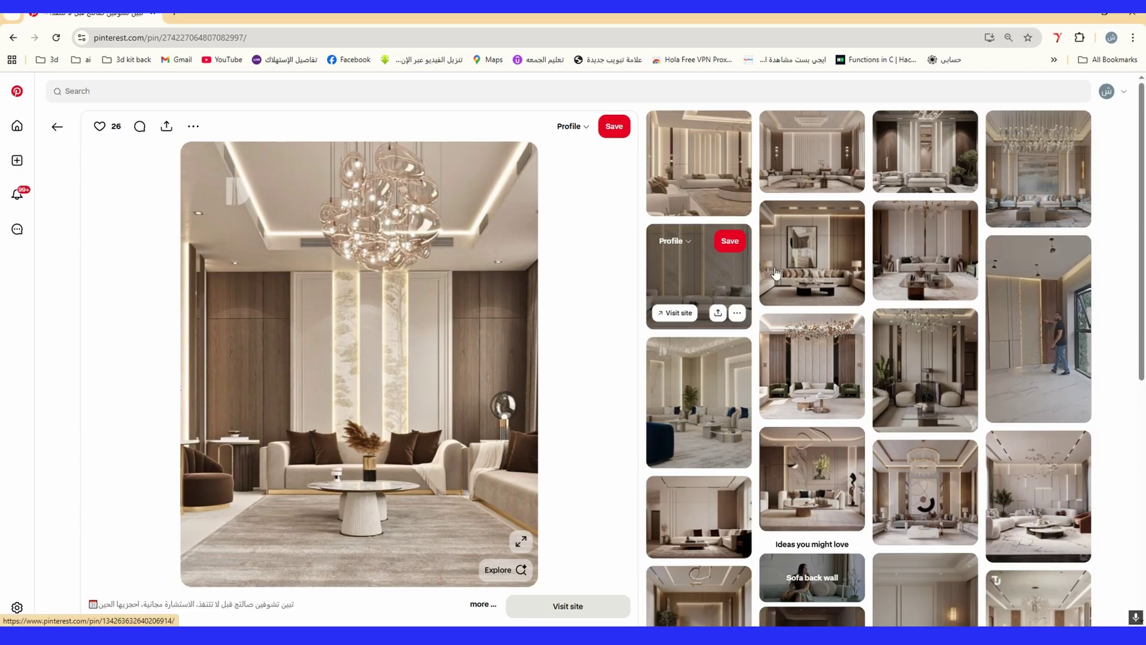
left_click(775, 273)
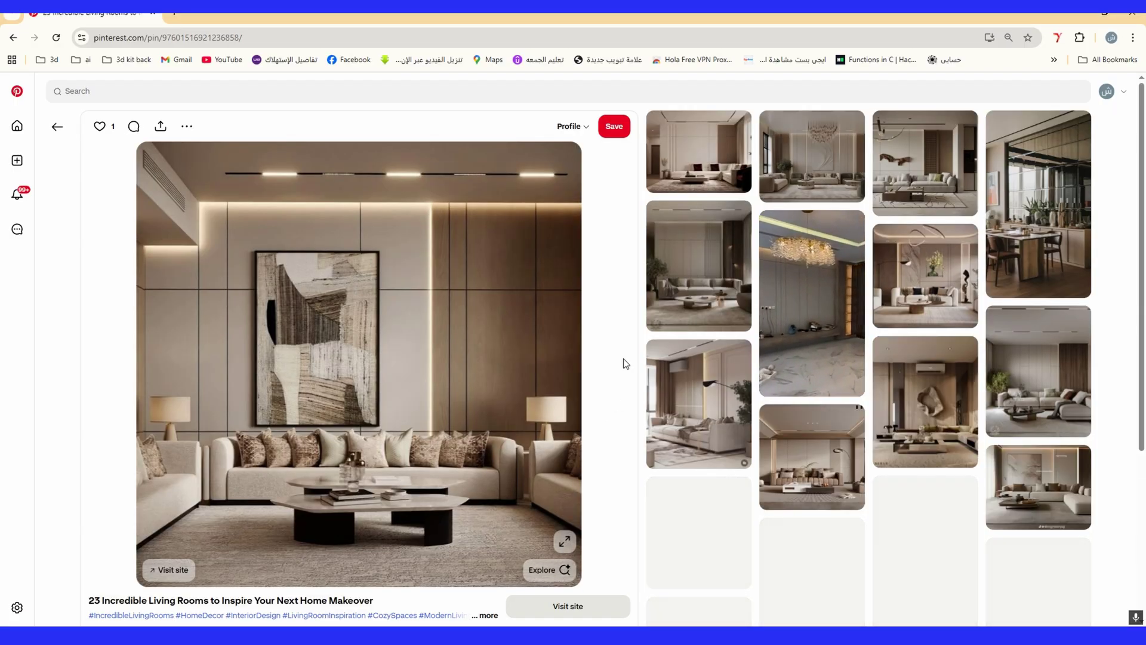
key("alt+Left")
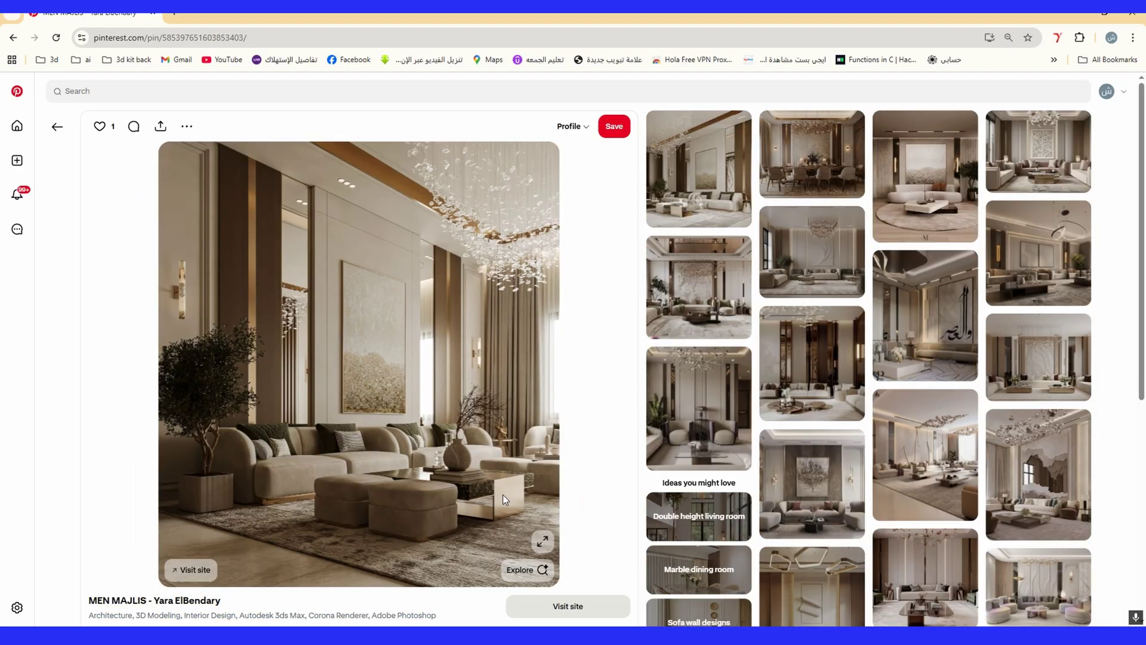
scroll(495, 500, "down", 1)
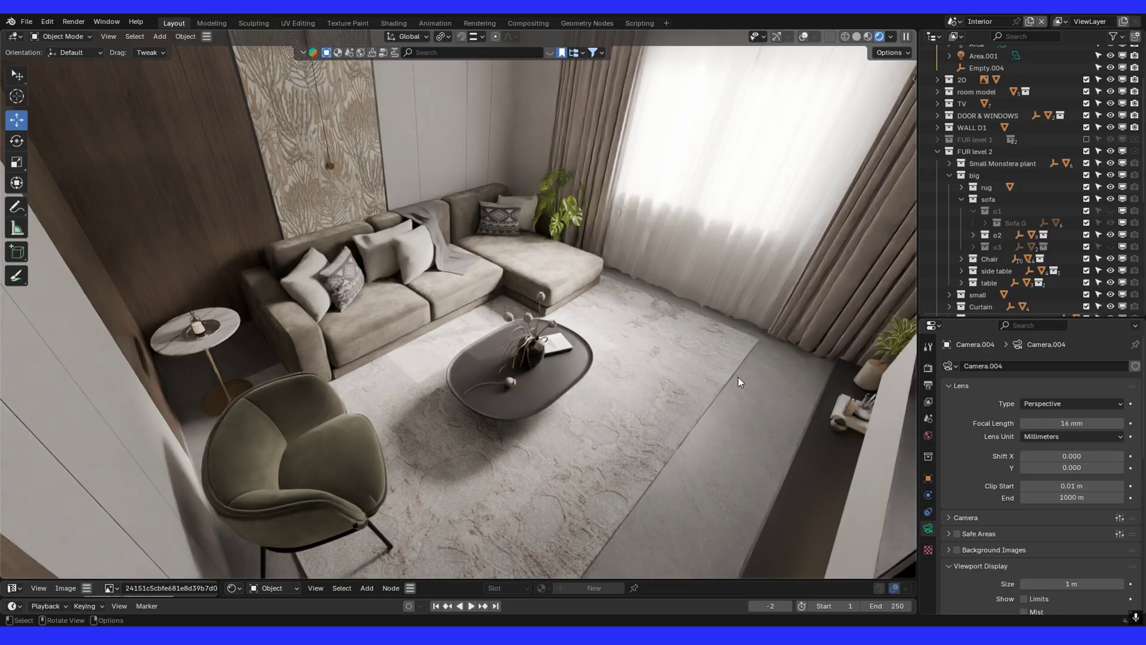
Hide the o3 sofa variant and show the o1 variant with the draped throw.
left_click(1110, 234)
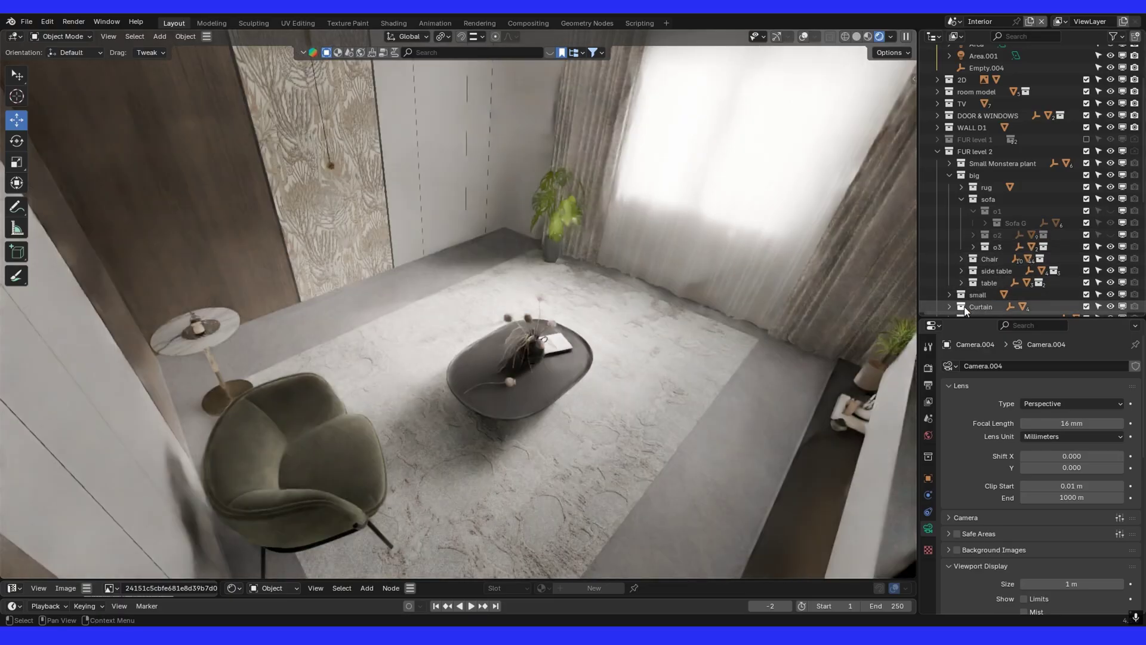
left_click(1112, 244)
left_click(1112, 212)
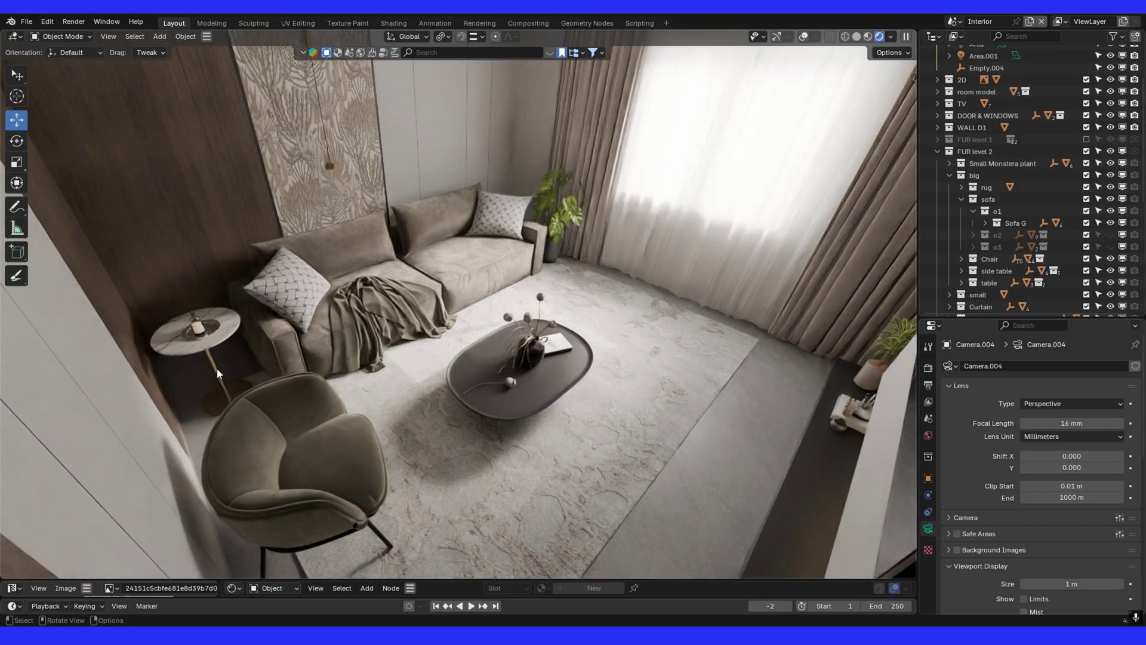
Frame the side table, compare the black Tray Table, and keep the marble Innesti Round Ceramic table.
left_click(208, 349)
key("KP_Decimal")
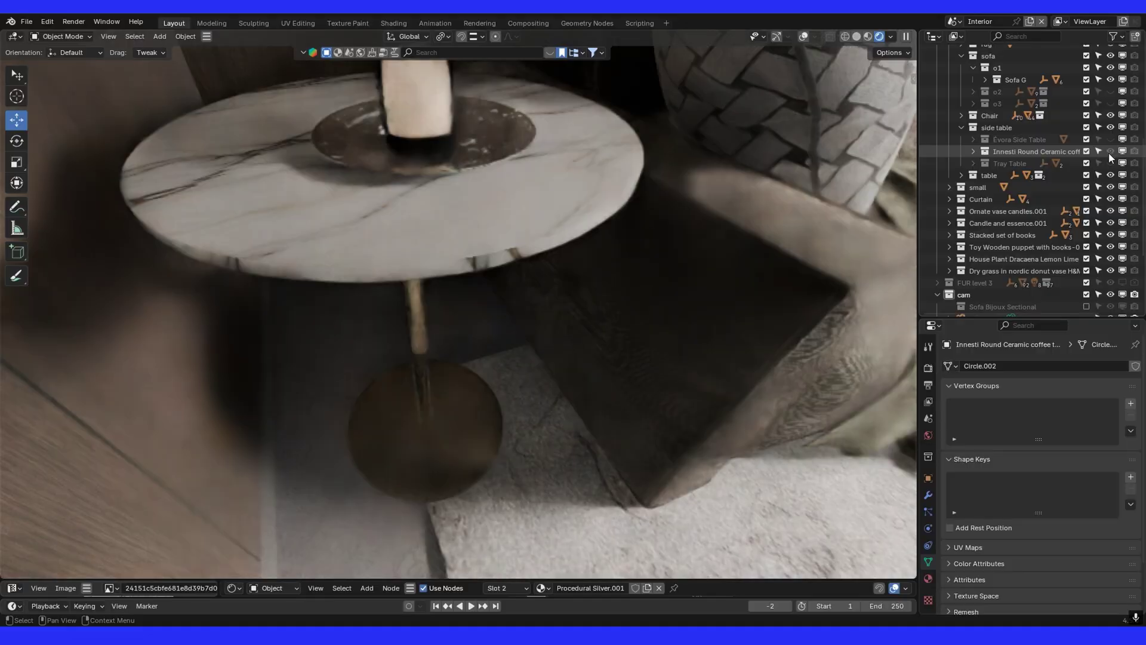
left_click(1109, 155)
left_click(1109, 163)
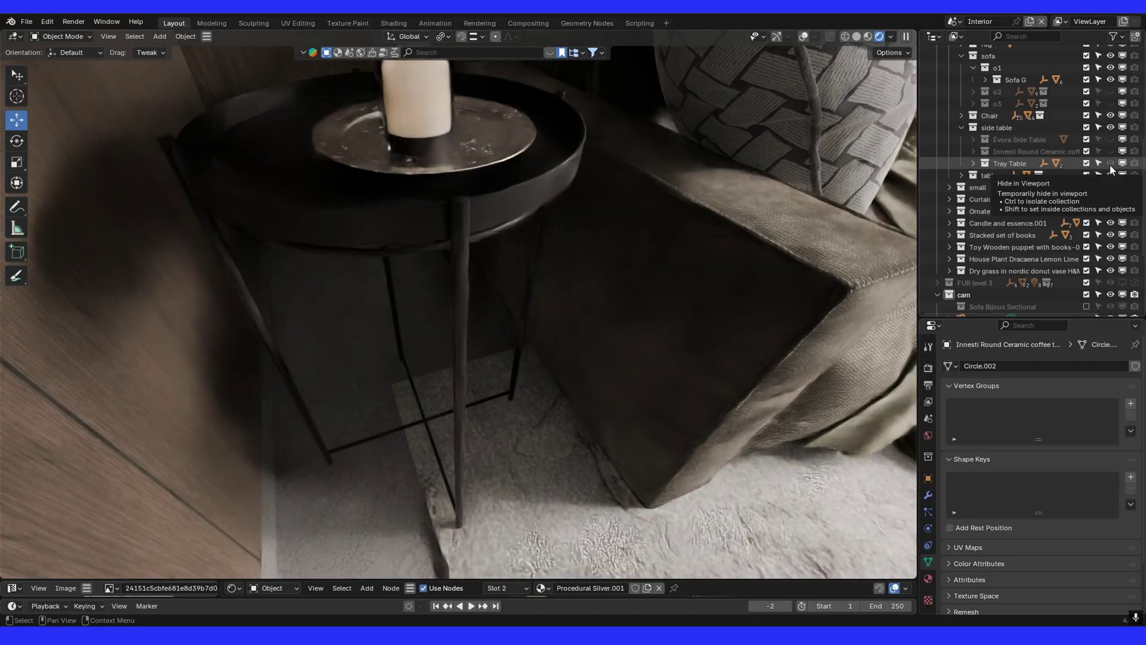
left_click(1109, 165)
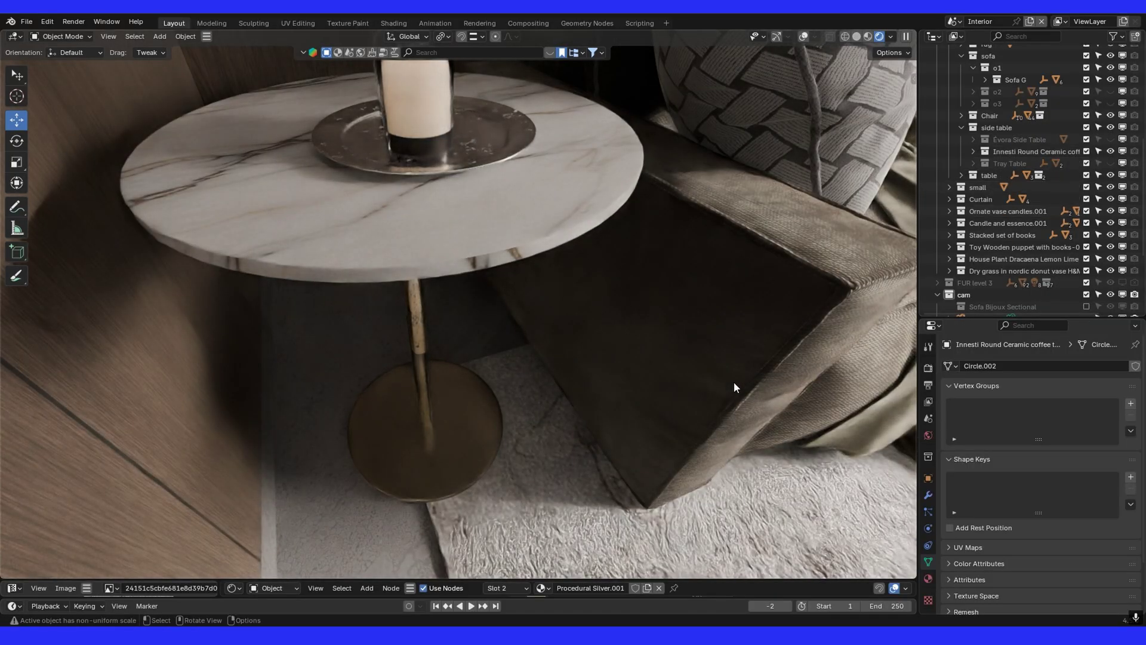
key("Home")
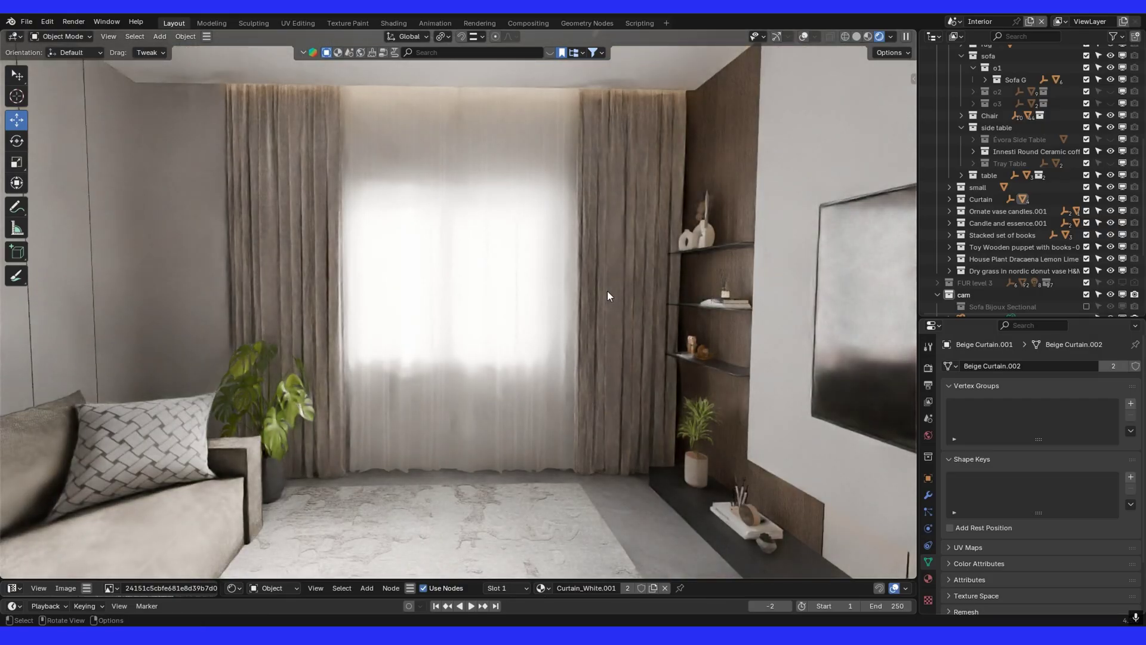
Enable gizmos and overlays and select both window curtains, cancelling the trial moves.
left_click(778, 37)
left_click(804, 37)
mouse_move(540, 370)
middle_mouse_down()
mouse_move(489, 442)
mouse_move(498, 406)
middle_mouse_up()
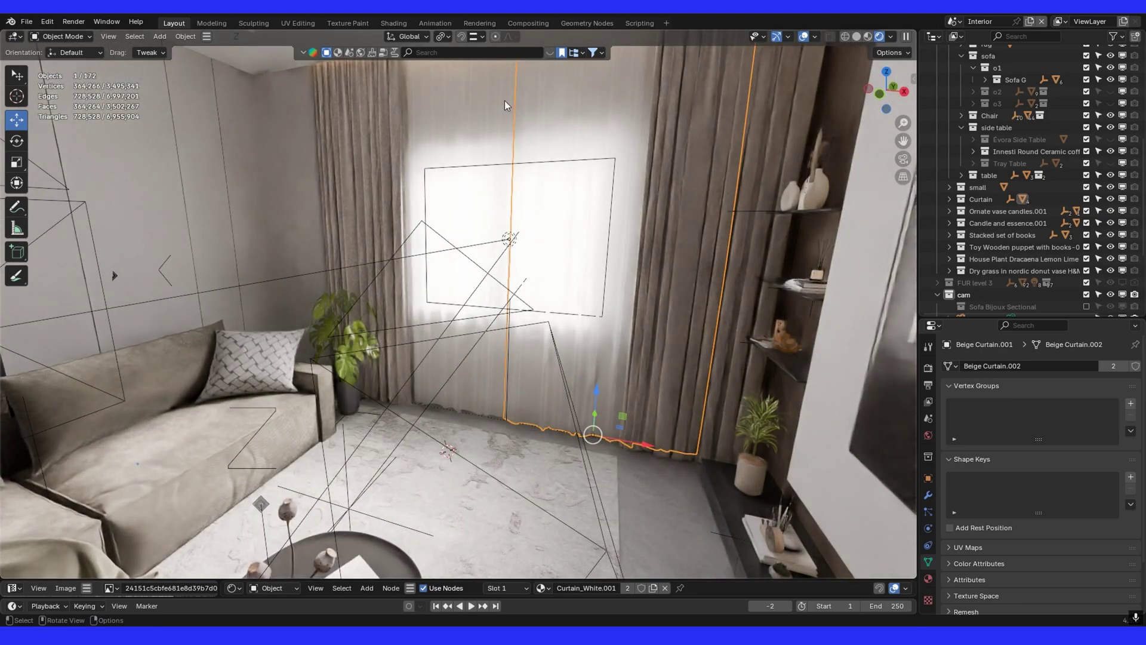
left_click(679, 212)
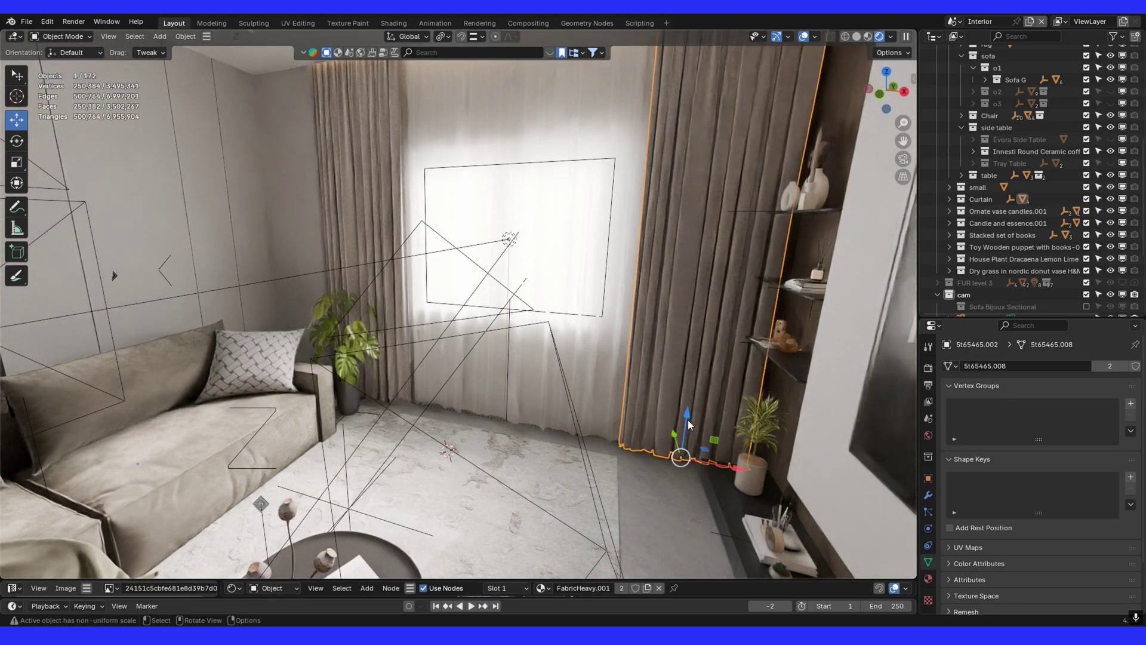
left_click_drag(681, 457, 758, 485)
right_click(758, 486)
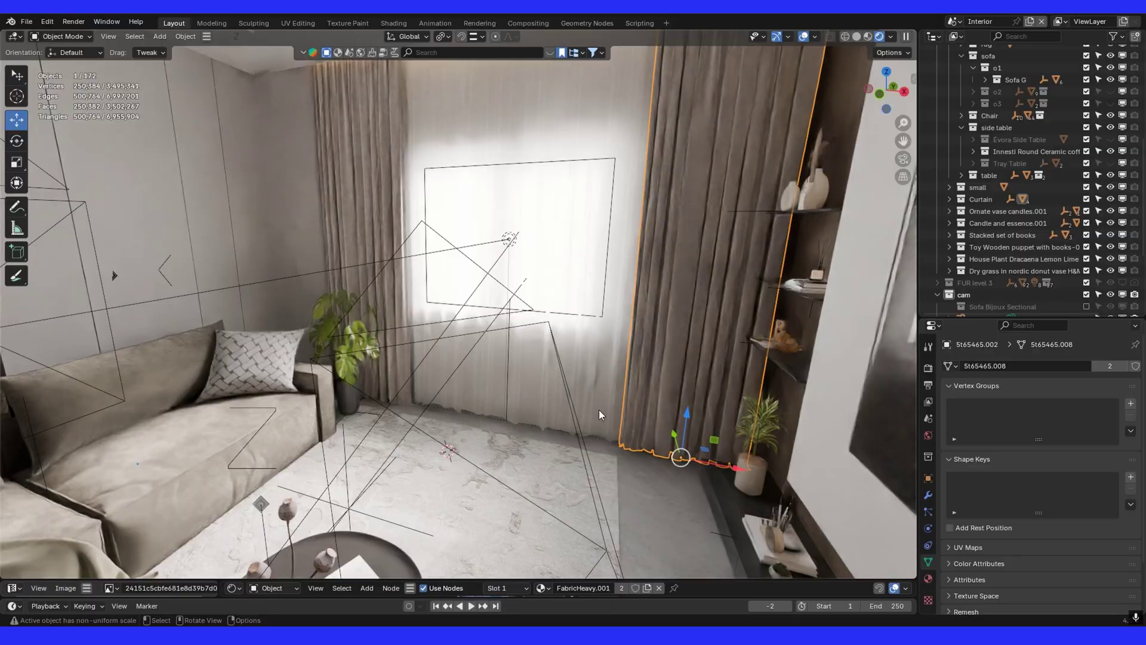
left_click(590, 148, "shift")
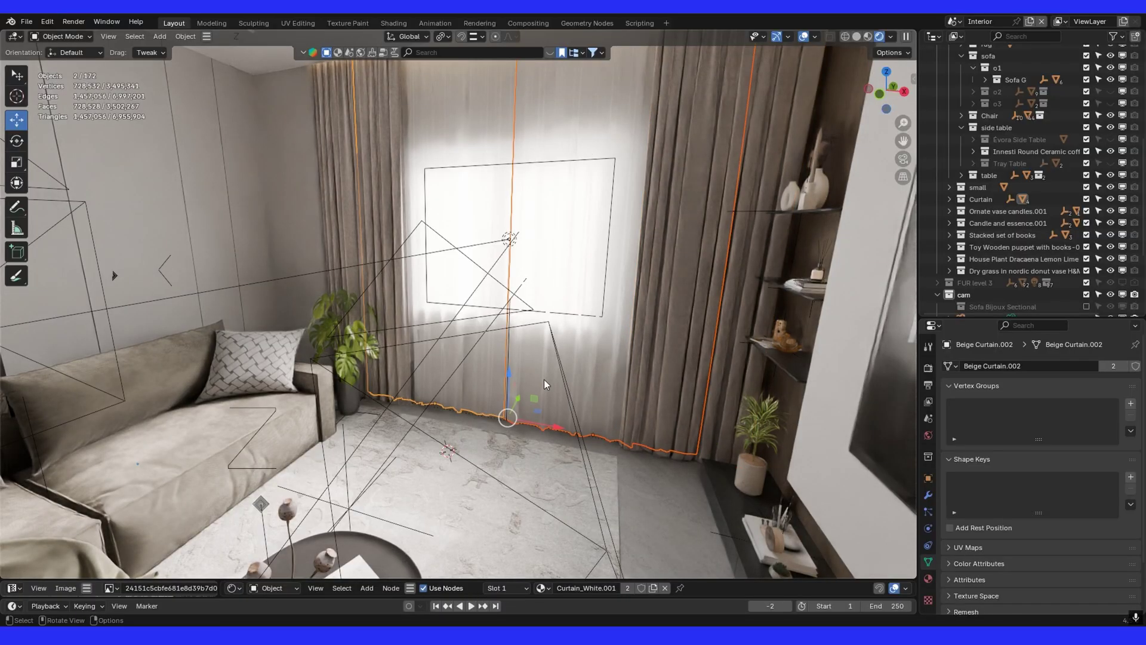
left_click_drag(508, 417, 589, 360)
right_click(589, 361)
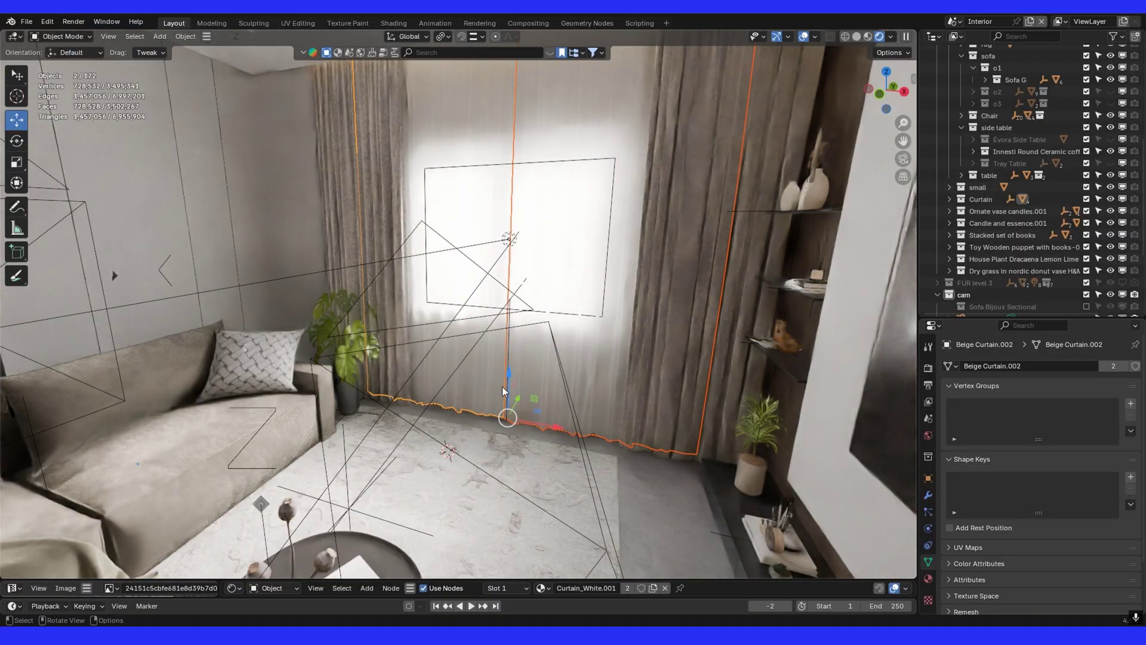
Turn off the curtains' Shadow ray visibility in Object Properties and hide the overlays.
left_click(928, 478)
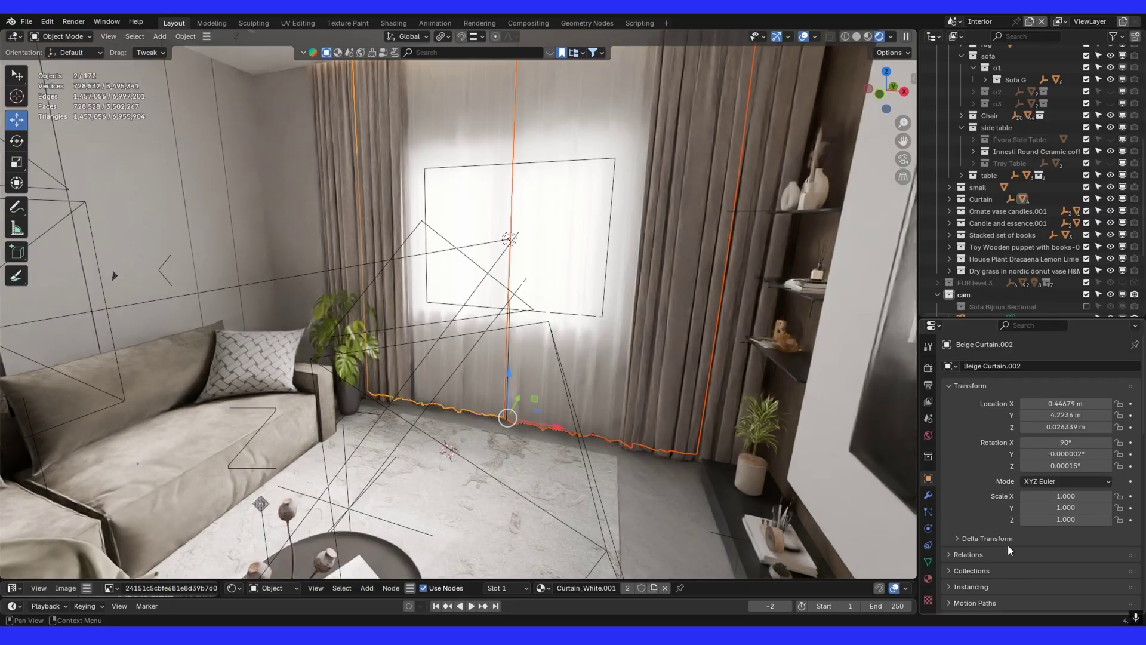
scroll(1021, 543, "down", 6)
scroll(1040, 497, "down", 3)
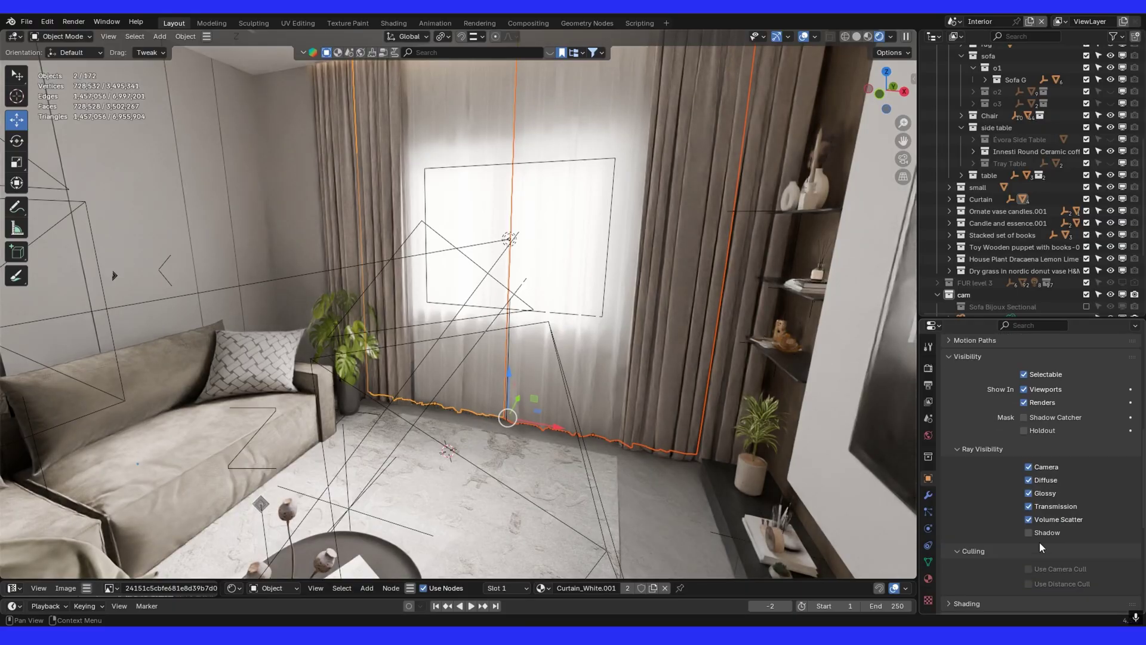
left_click(1028, 532)
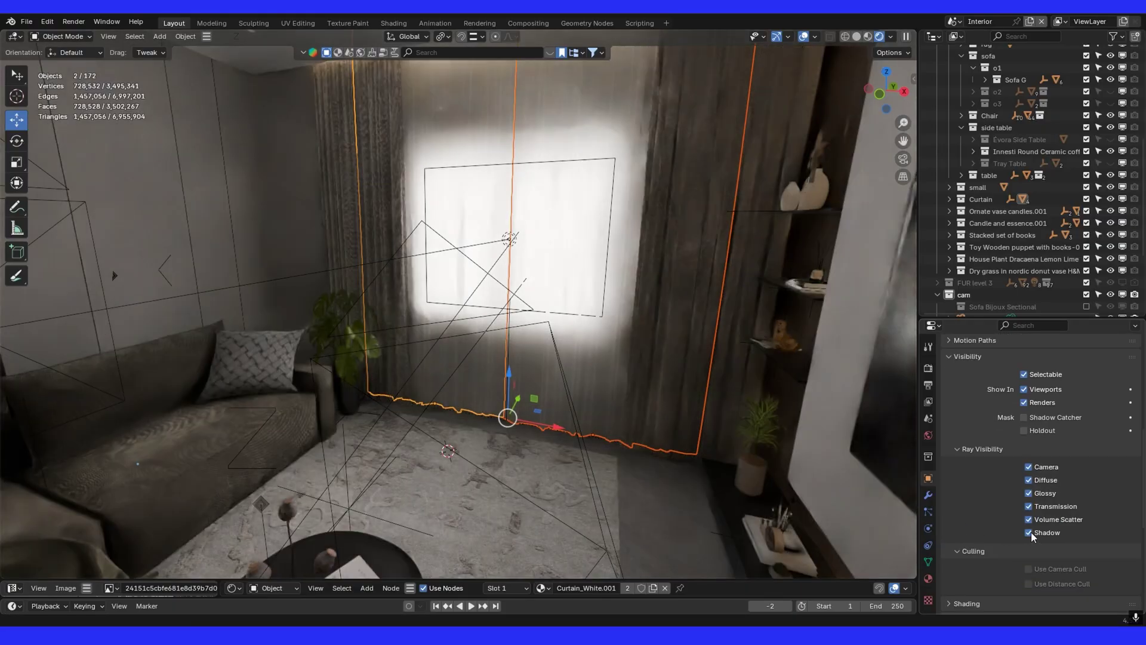
middle_click_drag(836, 489, 657, 395)
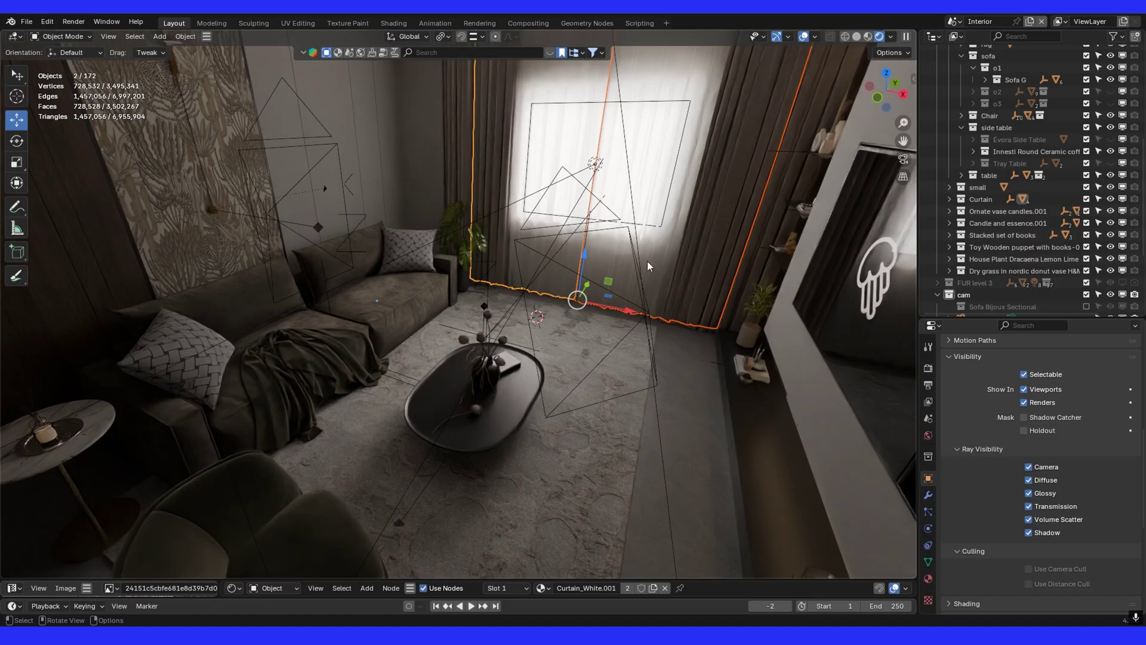
left_click(1029, 532)
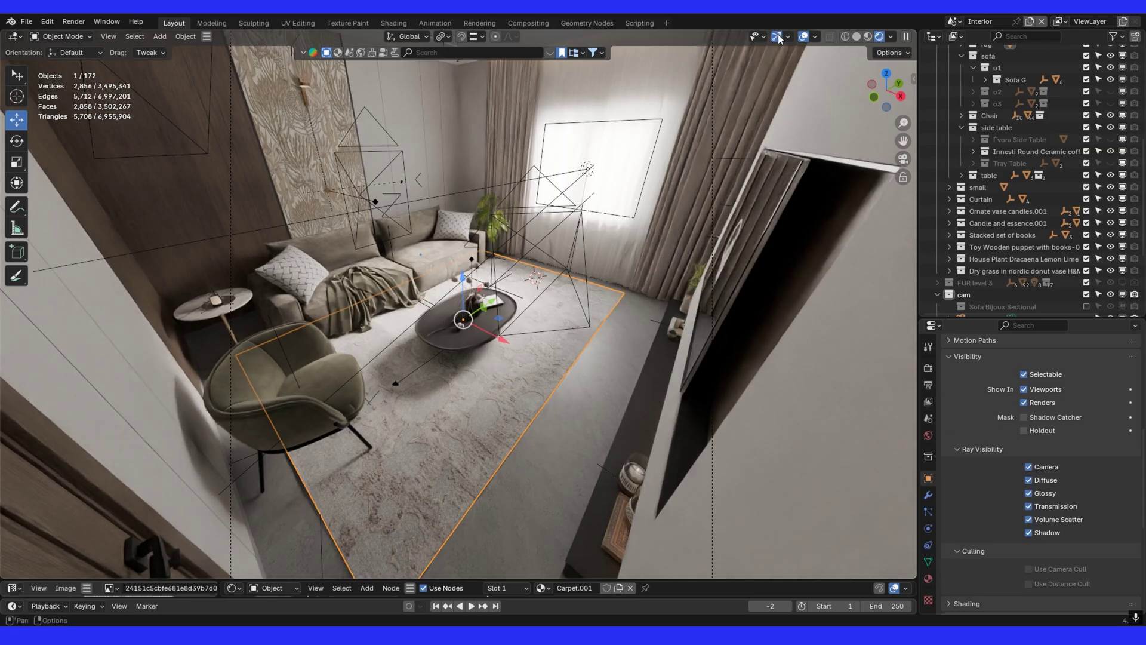
left_click(803, 37)
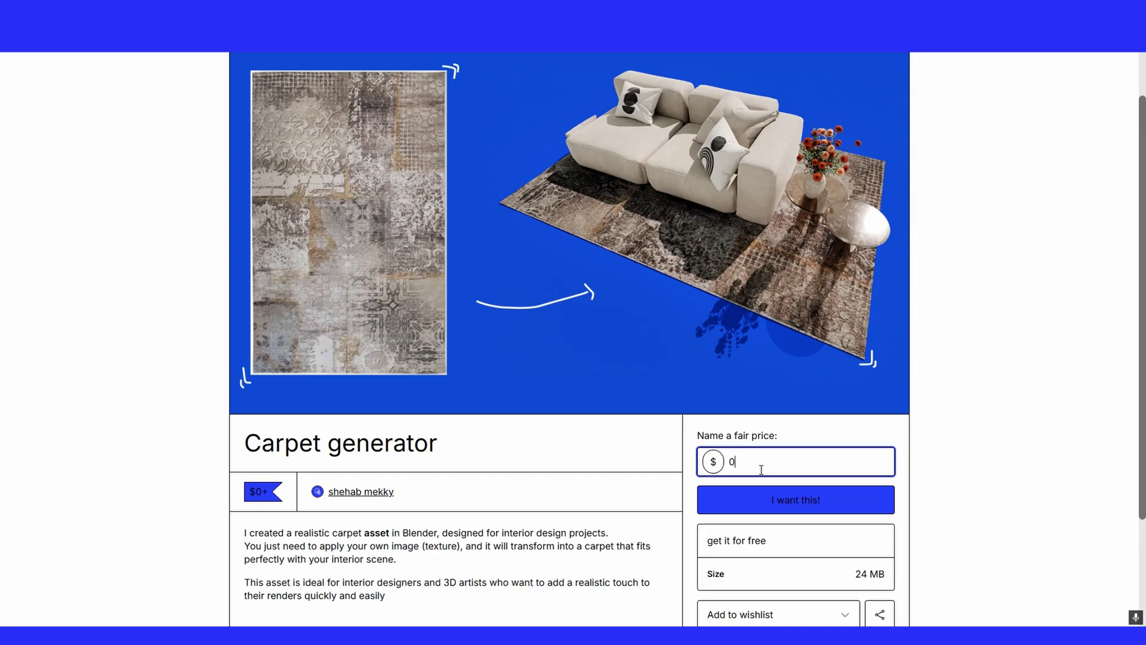
Check out the Carpet generator at US$0 with a 0 tip and submit the order.
left_click(775, 496)
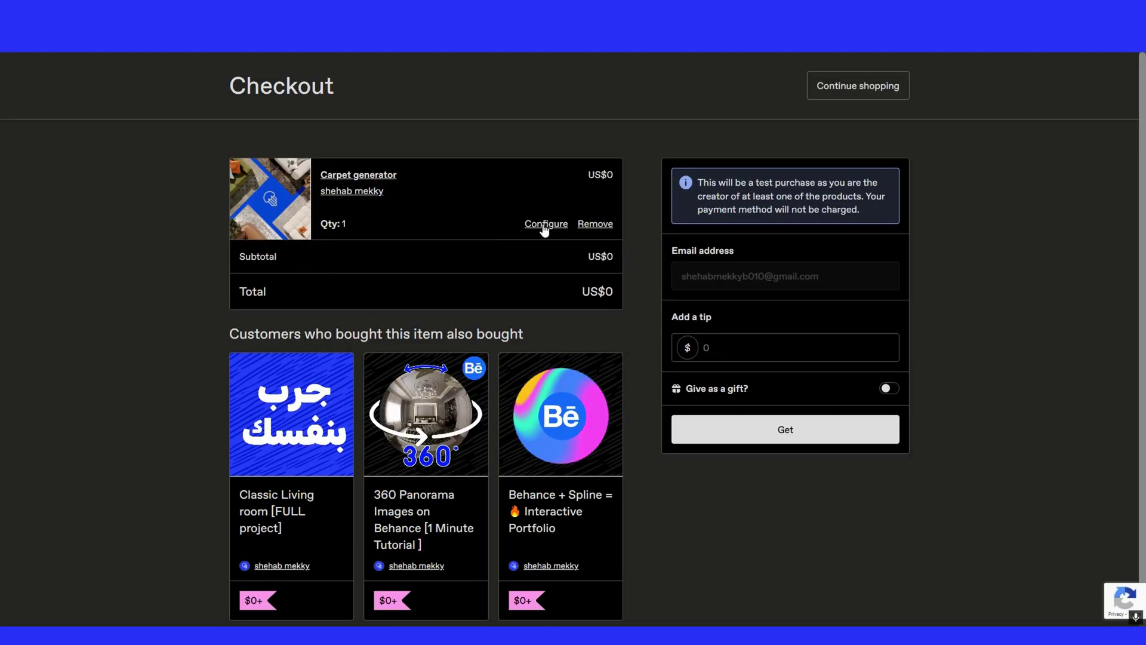
left_click(732, 348)
type("2")
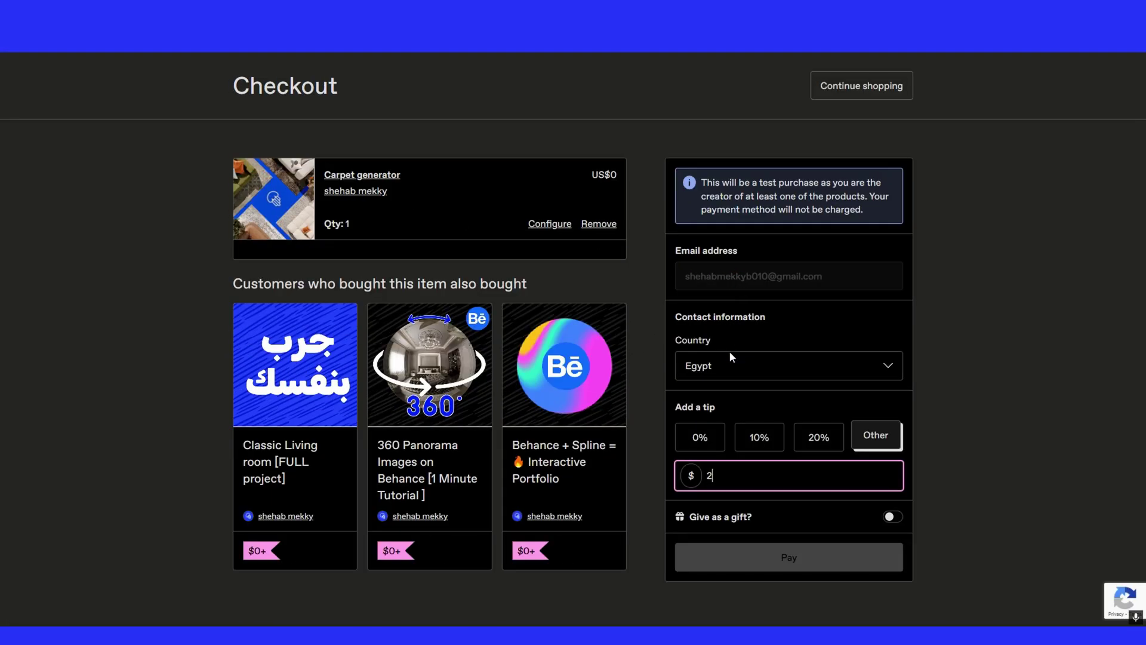
key("BackSpace")
type("0")
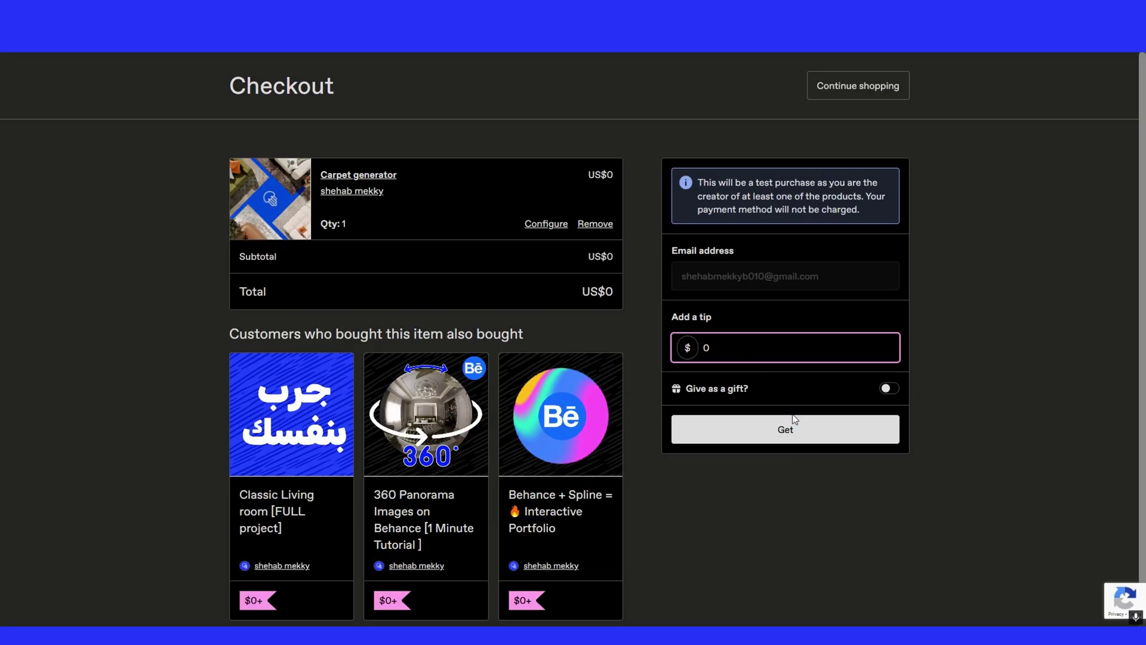
left_click(781, 435)
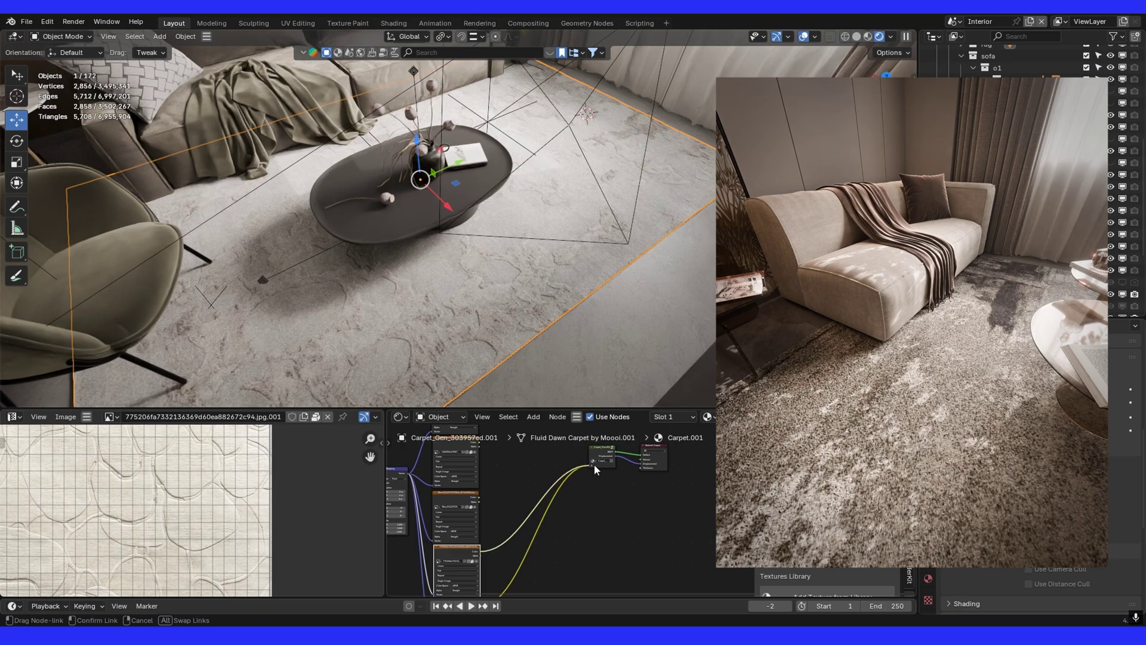
Link the new carpet image texture's Color into the Principled BSDF, cancelling a trial move.
left_click_drag(477, 551, 593, 464)
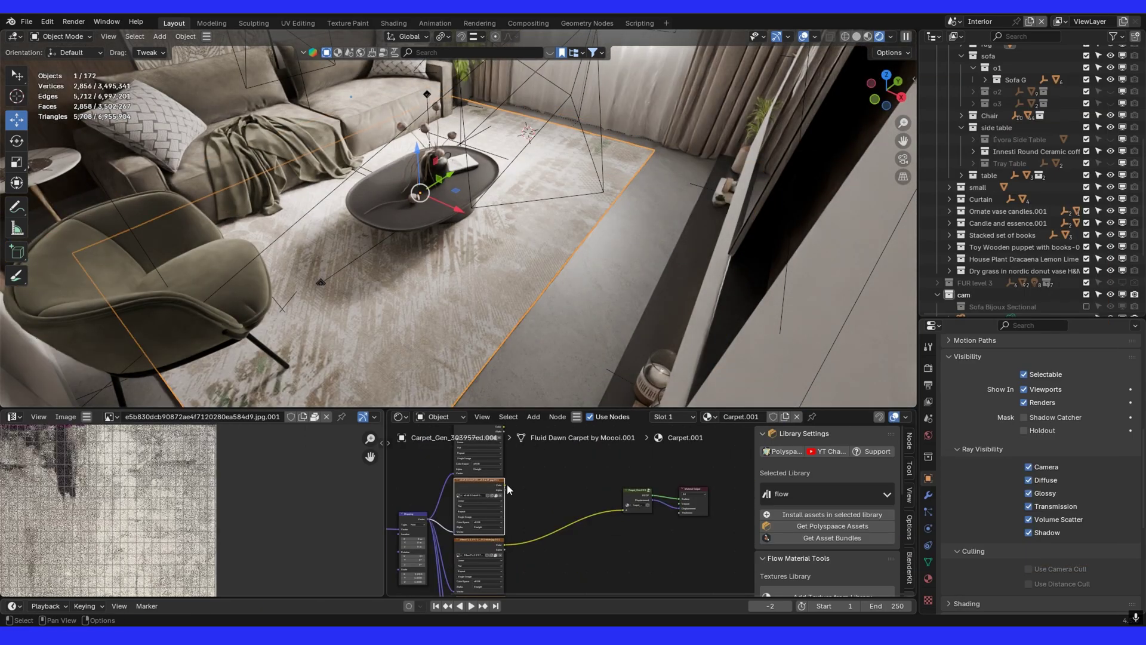
left_click_drag(504, 482, 626, 564)
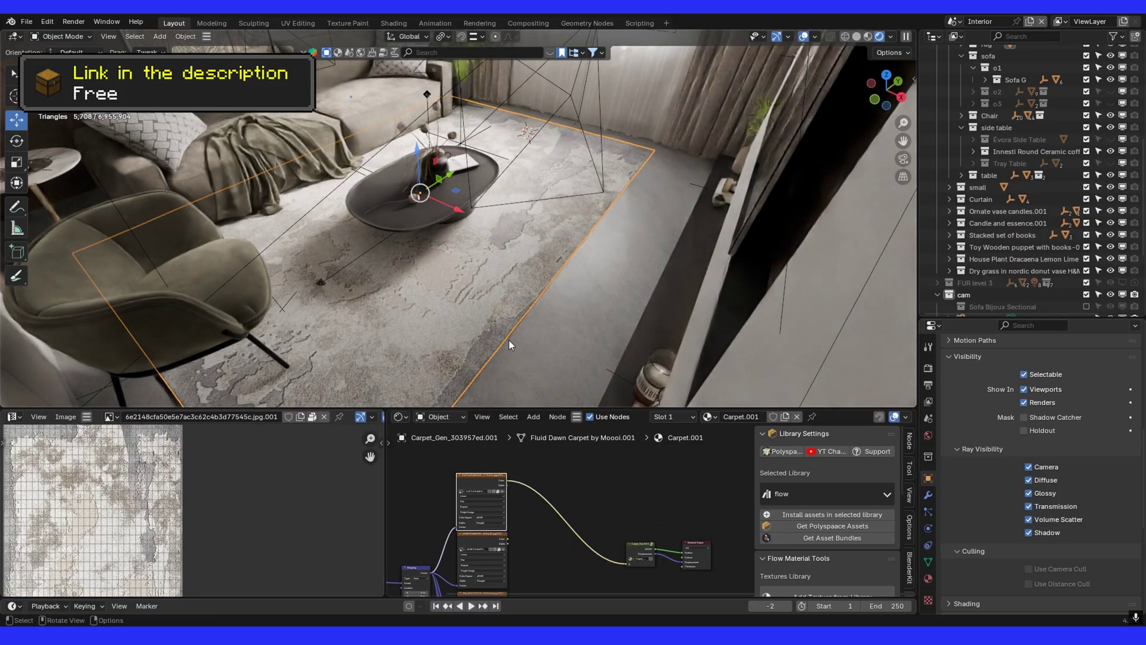
key("g")
key("Escape")
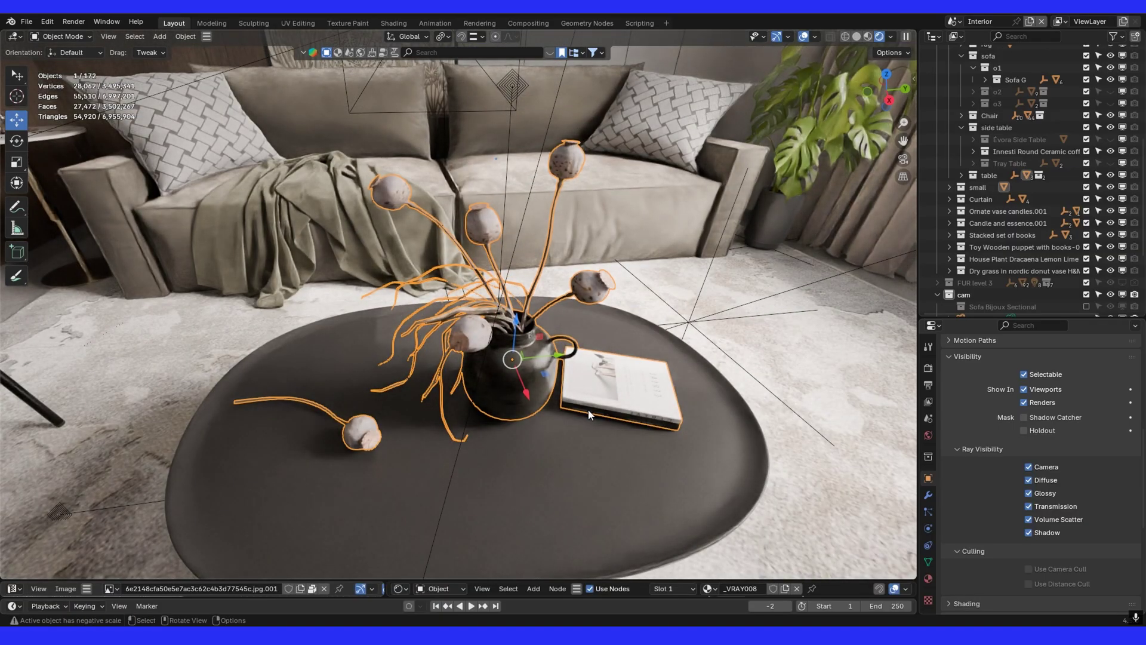
key("shift+grave")
key("q")
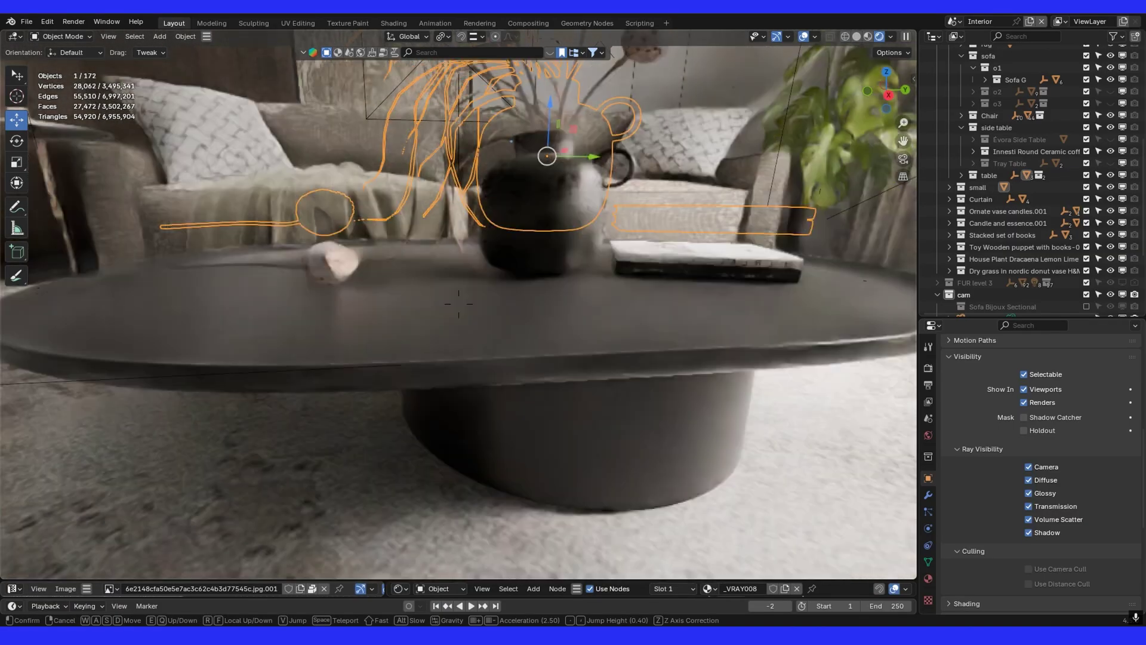
key("Escape")
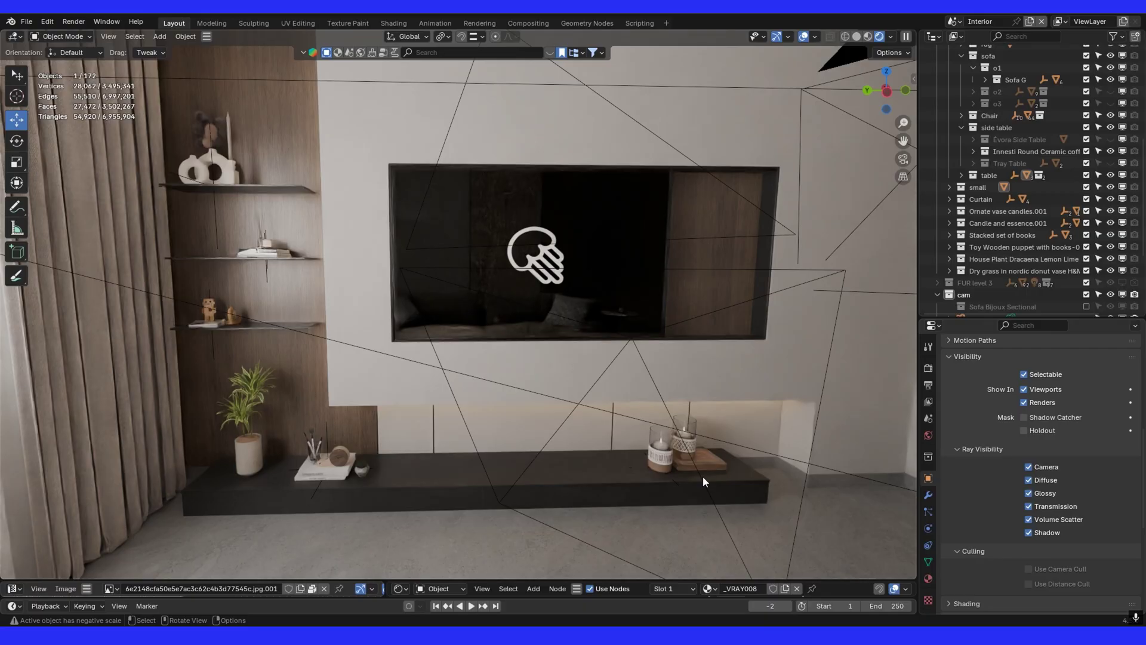
middle_click_drag(345, 456, 446, 525)
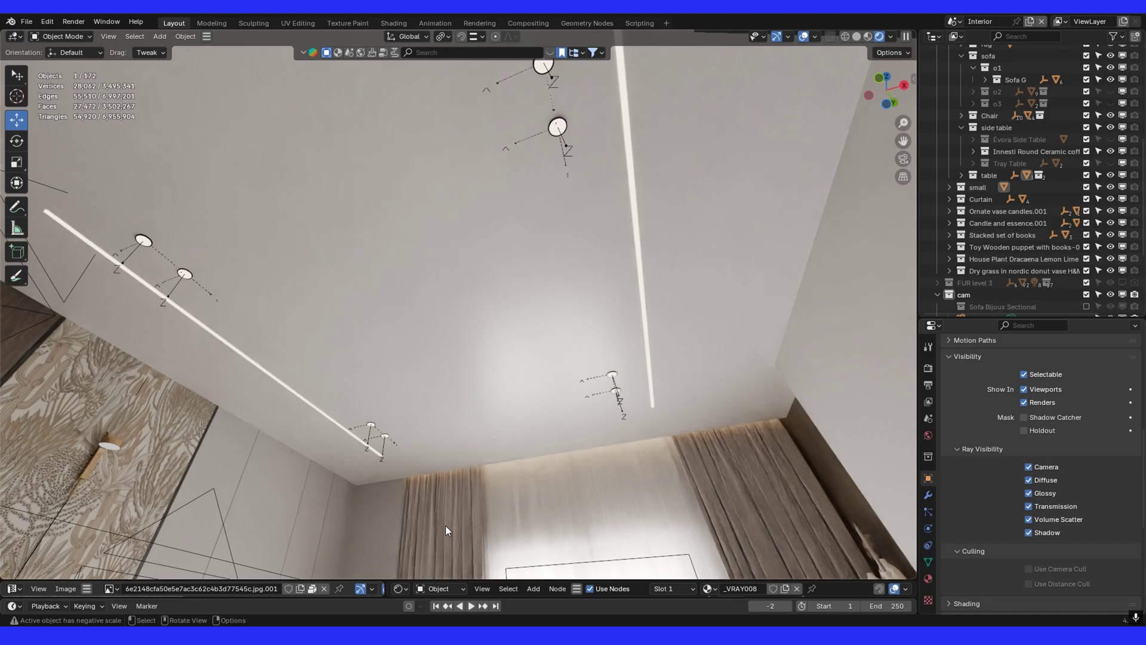
Restore the viewport overlays and search BlenderKit for 'spot' lighting assets.
middle_click_drag(483, 504, 476, 503)
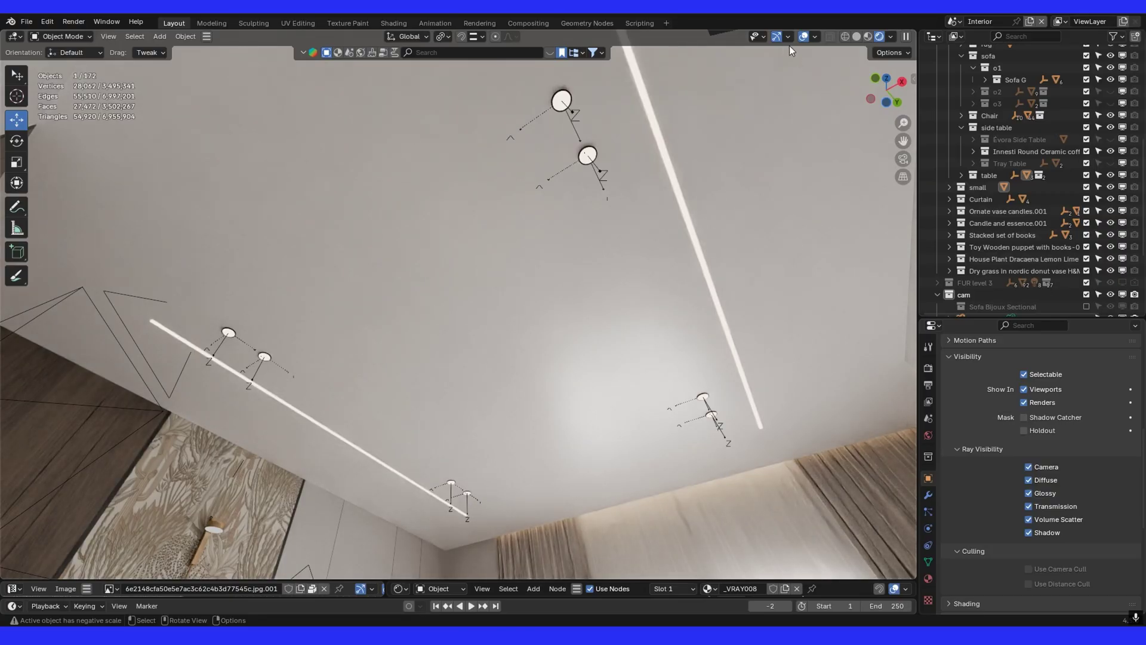
left_click(804, 37)
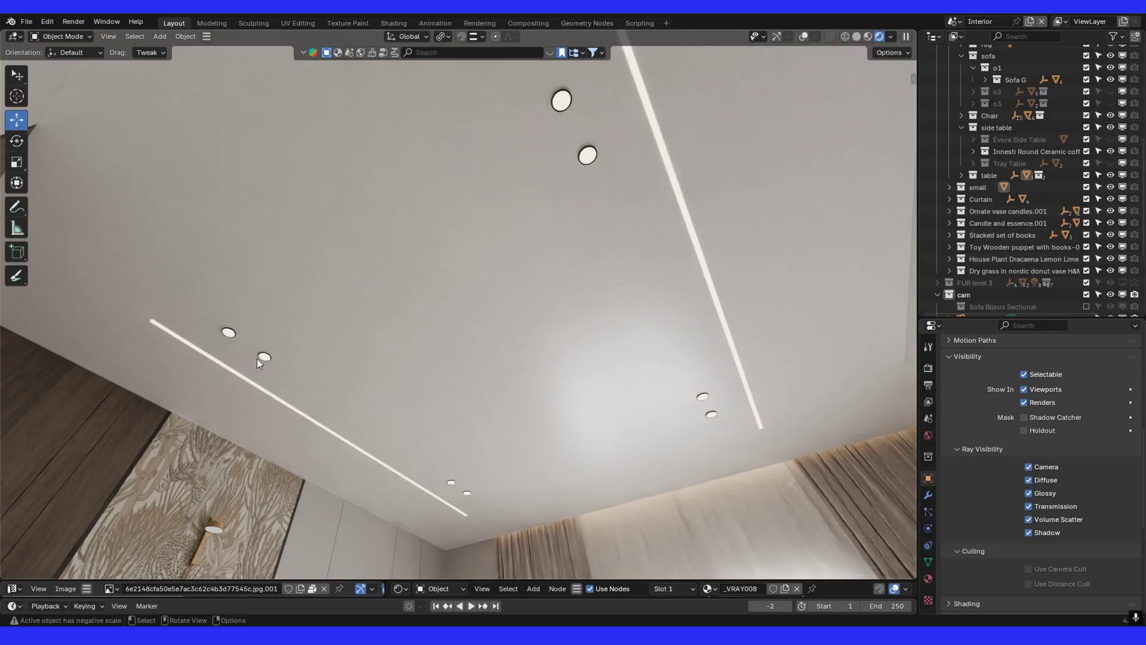
left_click(804, 37)
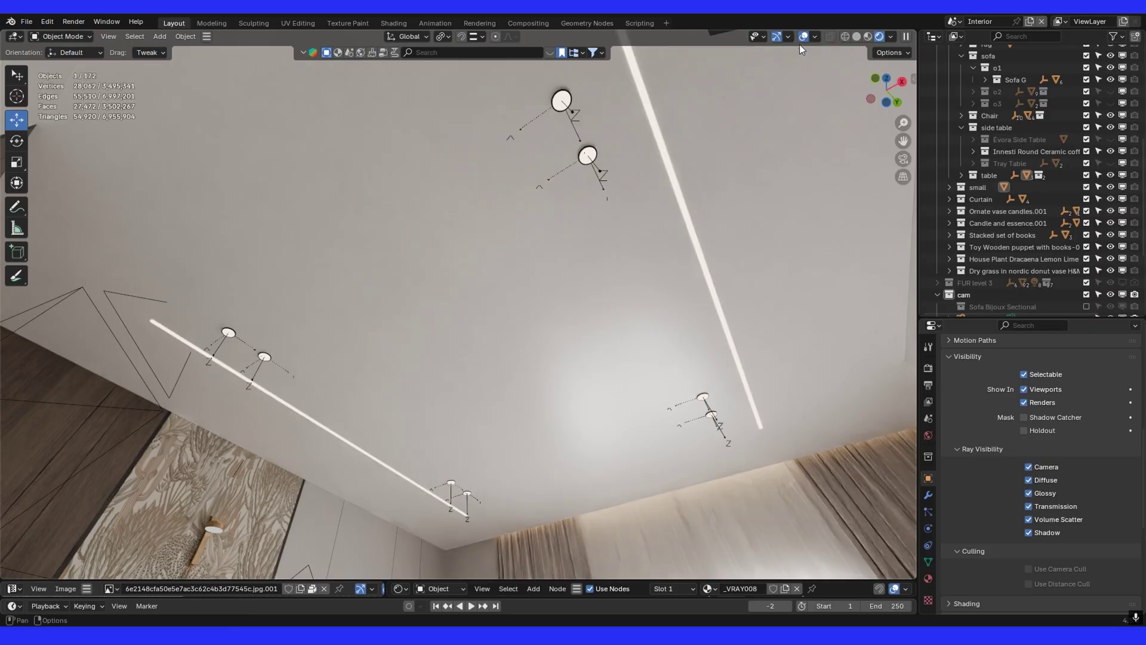
left_click(432, 53)
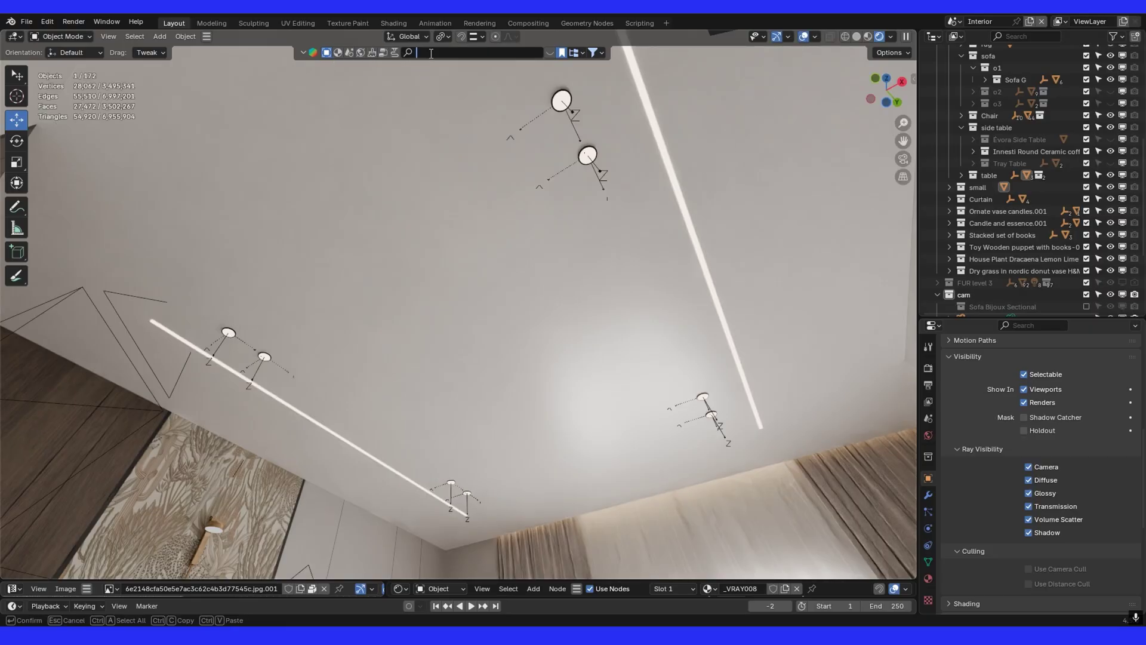
type("spot")
key("Return")
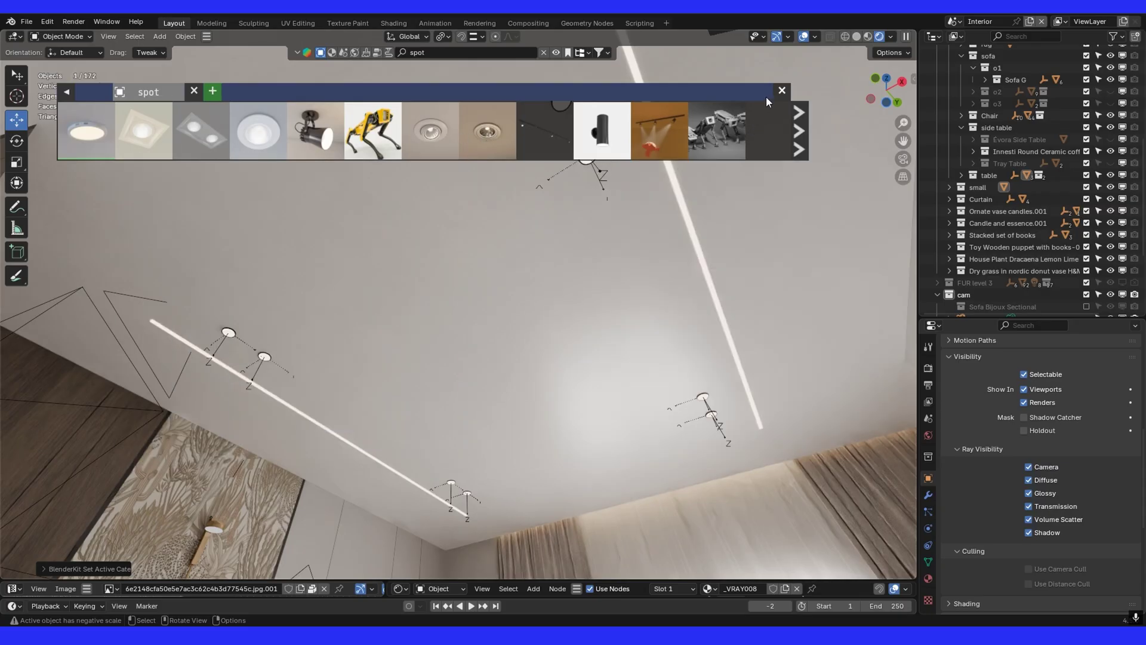
Duplicate the glowing ceiling light strip and shift the copy about 0.23 m along Z.
left_click(782, 91)
left_click(679, 205)
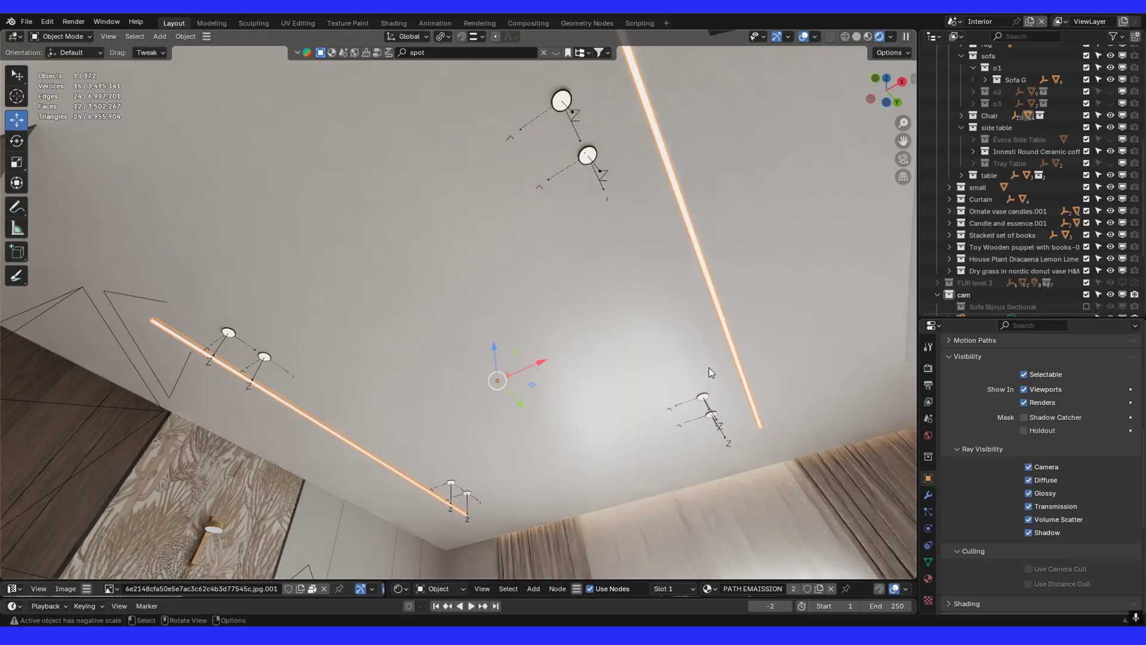
mouse_move(708, 367)
middle_mouse_down()
mouse_move(677, 308)
mouse_move(625, 430)
middle_mouse_up()
key("Tab")
key("Tab")
key("shift+d")
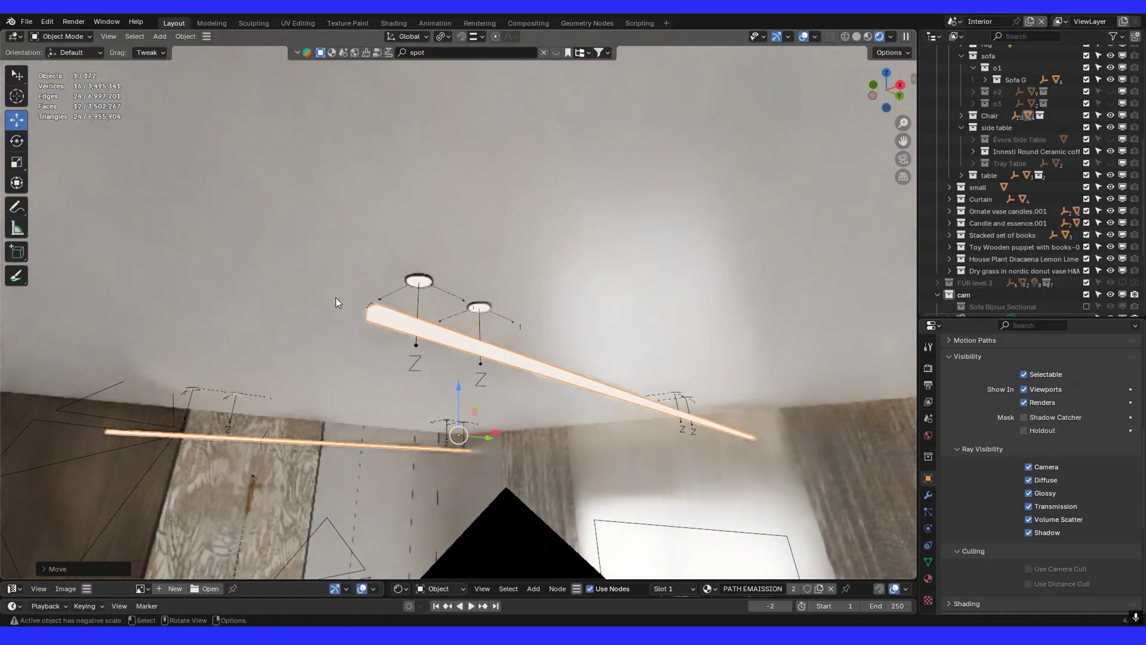
key("z")
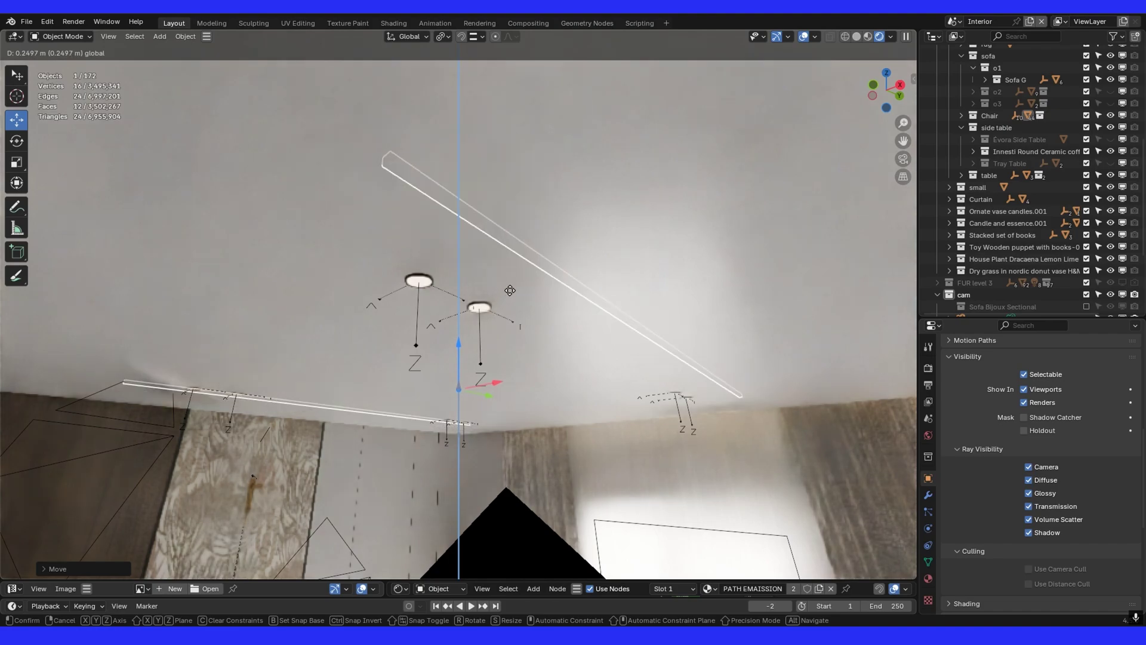
left_click(511, 320)
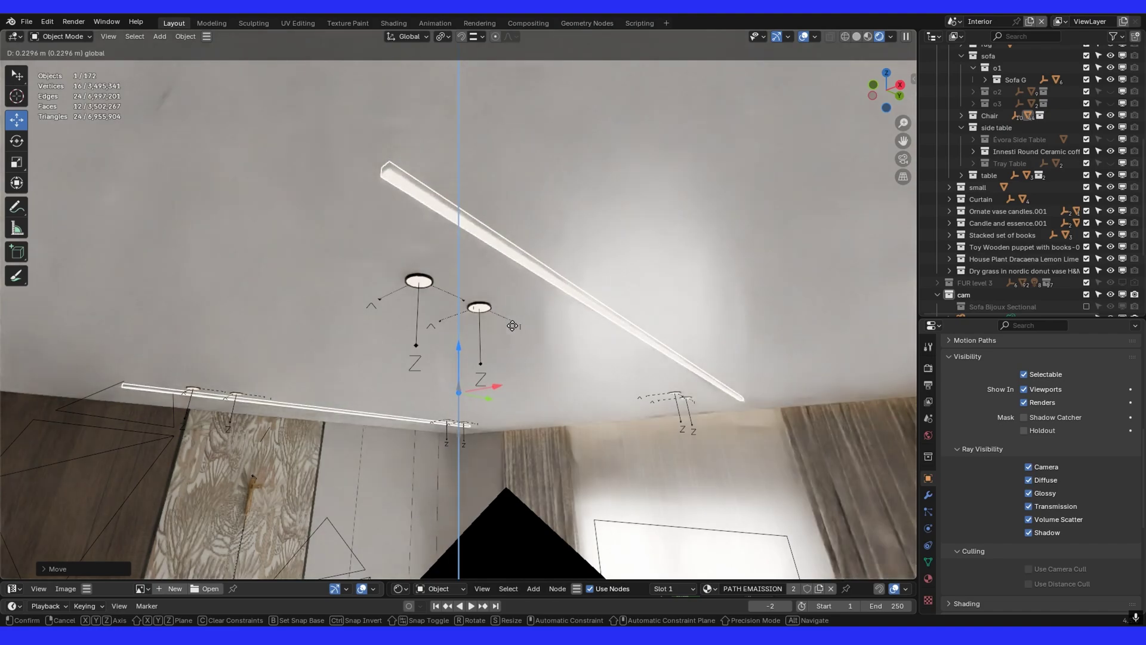
In the shader nodes, place the Blackbody node beside the Emission node.
left_click_drag(460, 581, 460, 385)
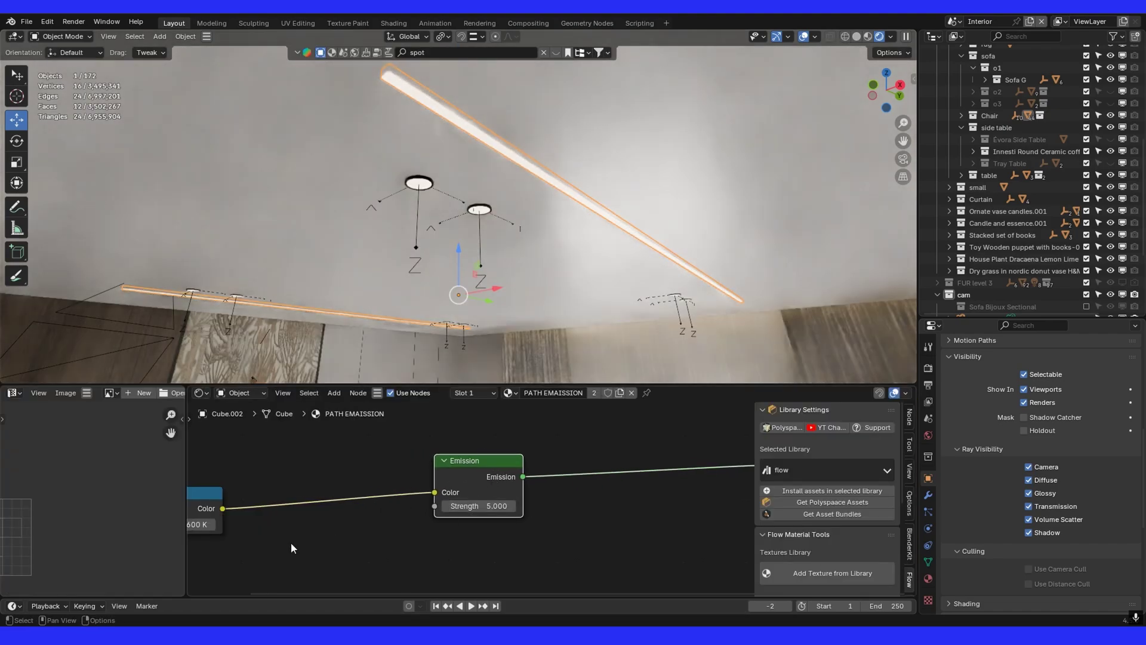
middle_click_drag(289, 545, 380, 524)
left_click_drag(267, 489, 389, 473)
scroll(559, 524, "down", 2)
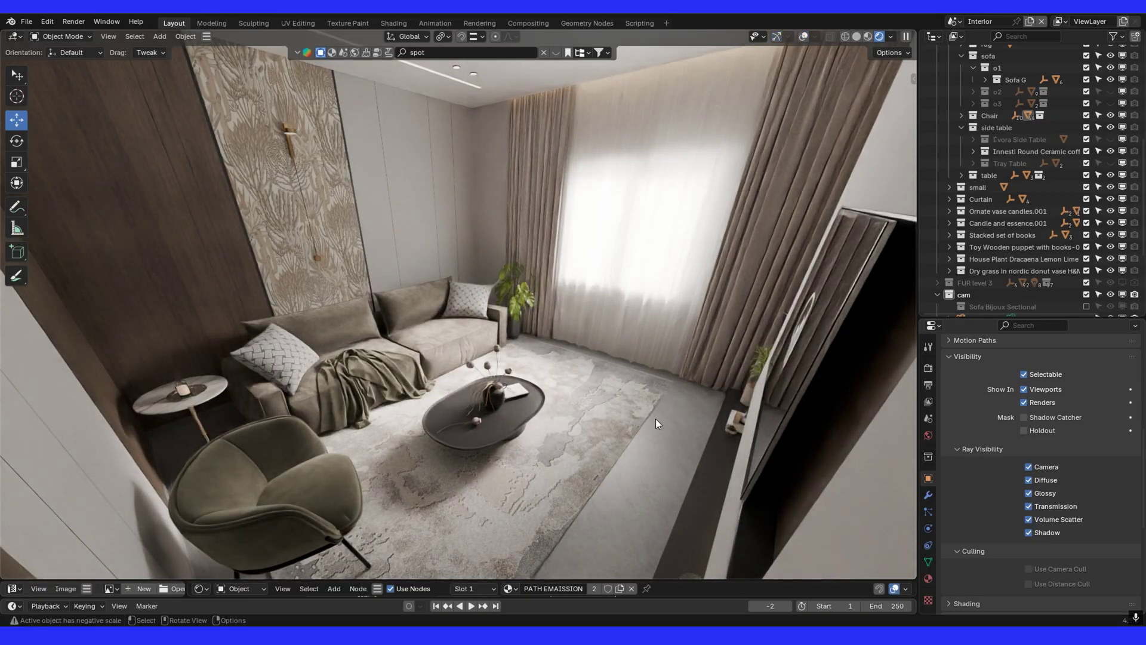
key("shift+grave")
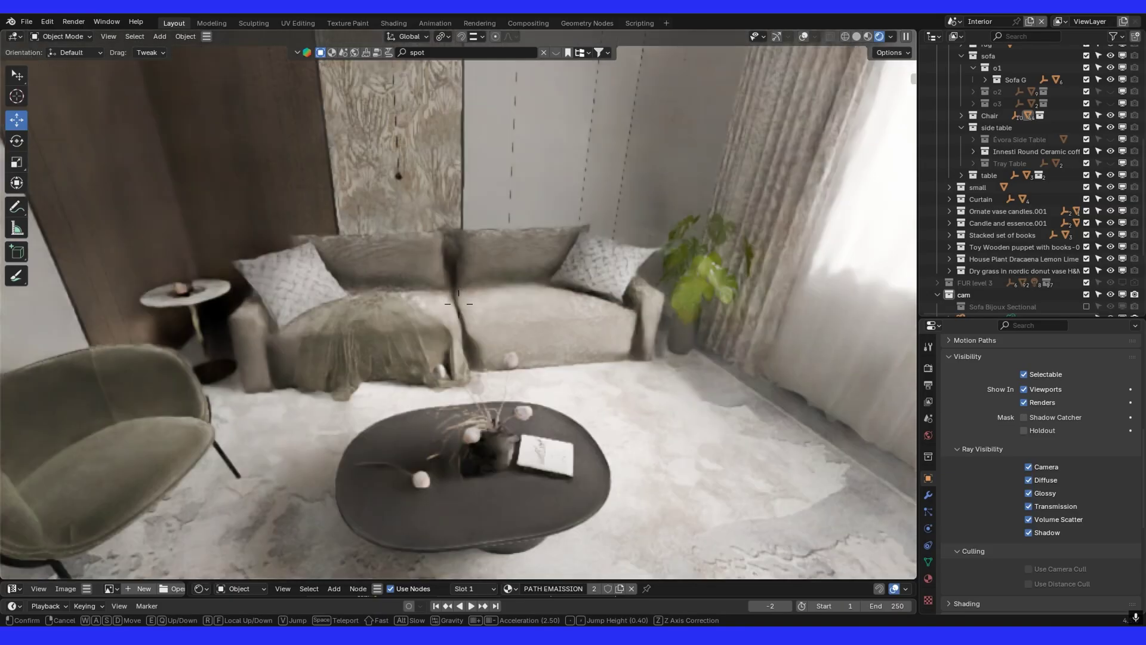
left_click(555, 427)
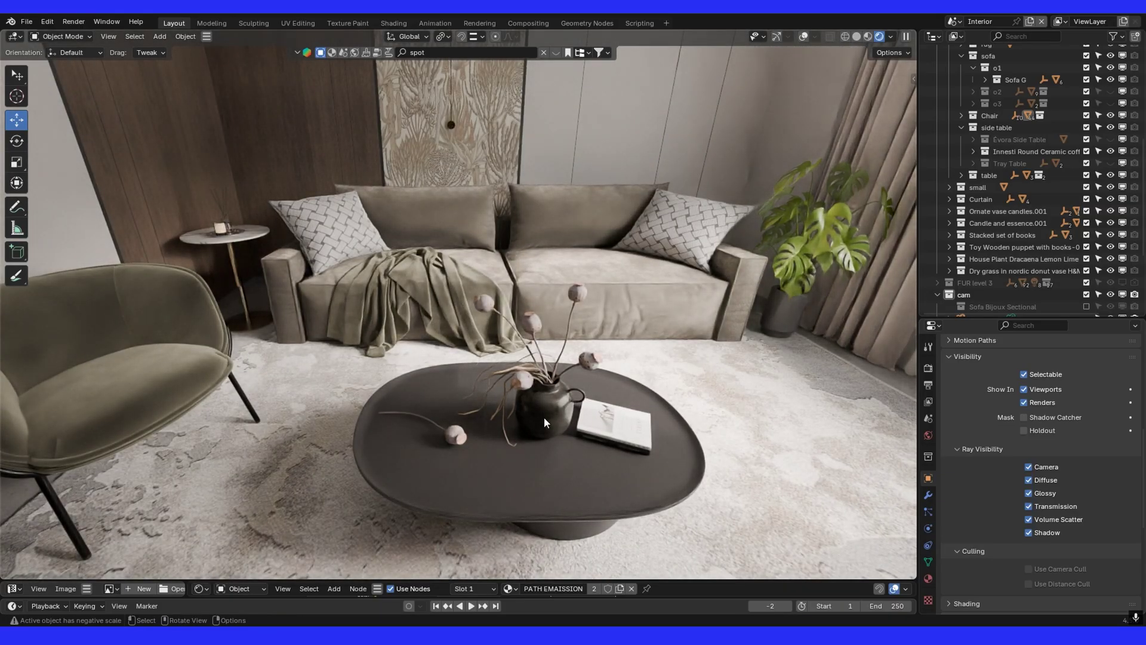
middle_click_drag(543, 417, 500, 410)
key("ctrl+z")
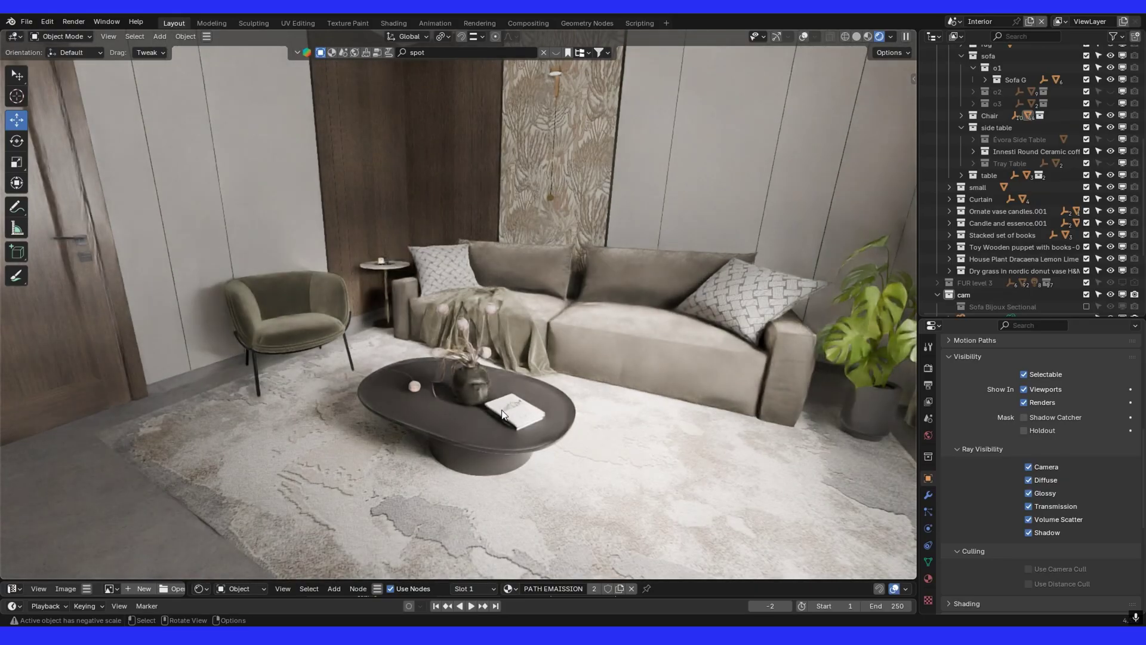
middle_click_drag(502, 414, 754, 458)
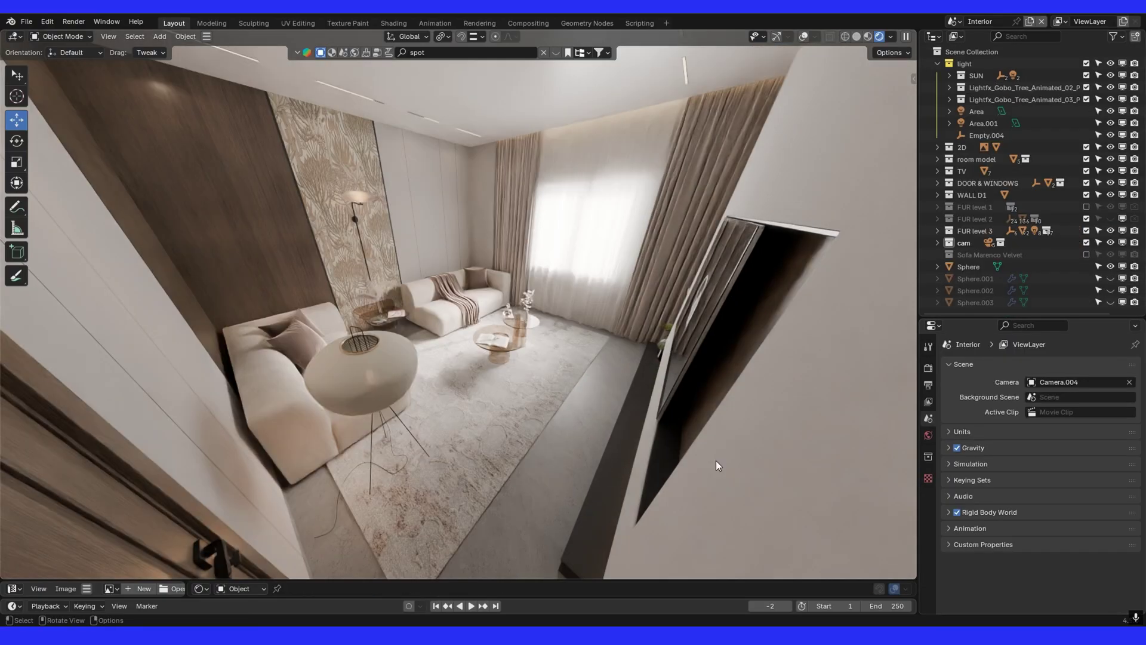
scroll(701, 453, "up", 5)
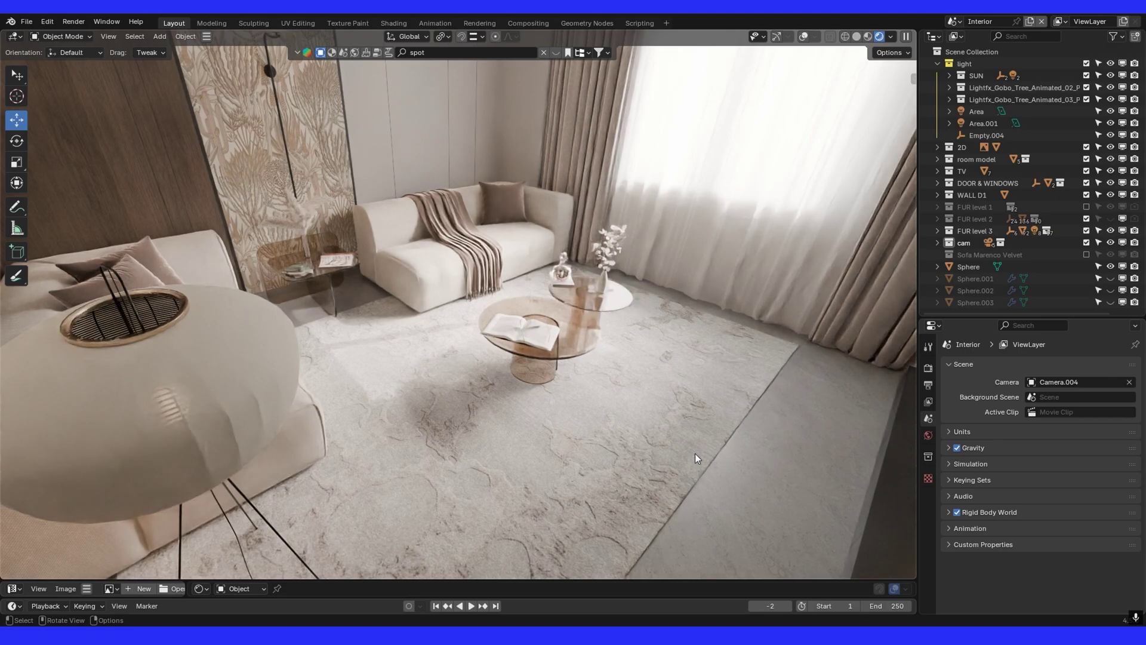
middle_click_drag(695, 454, 611, 435)
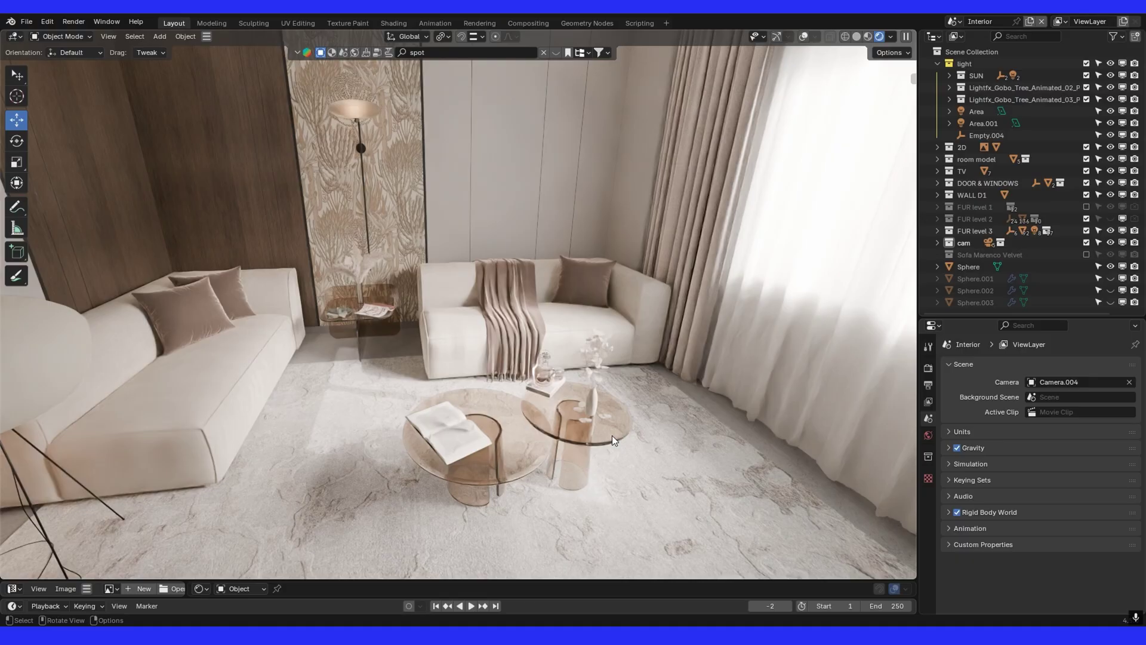
middle_click_drag(611, 436, 502, 396)
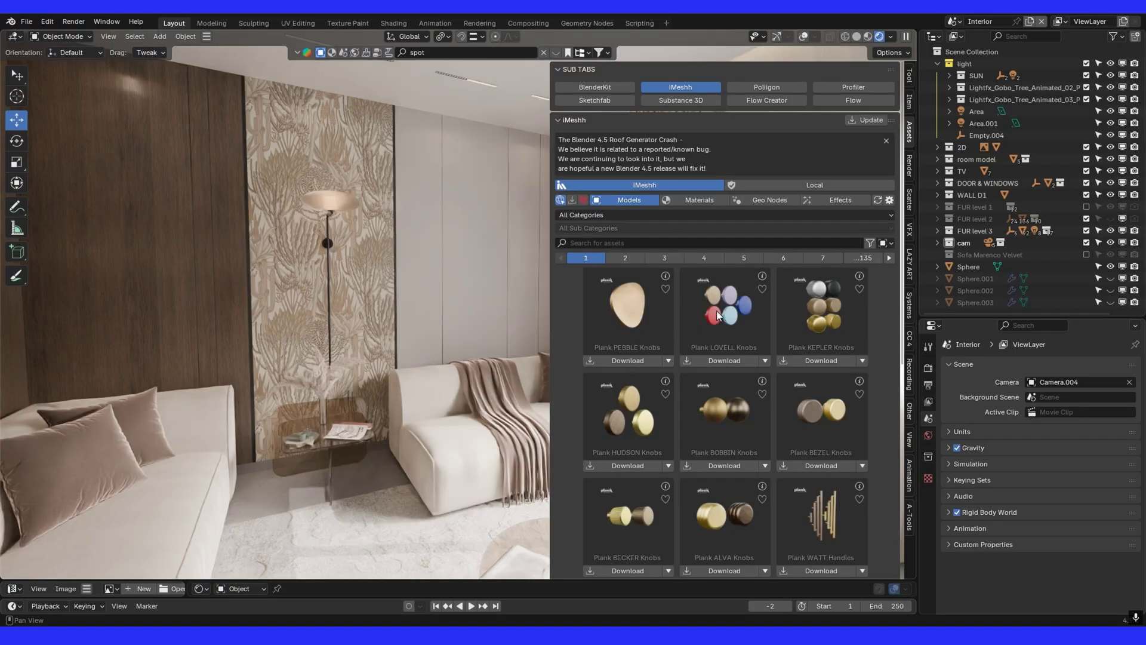
Go to page 2 of the iMeshh assets and filter the category to Storage.
left_click(625, 257)
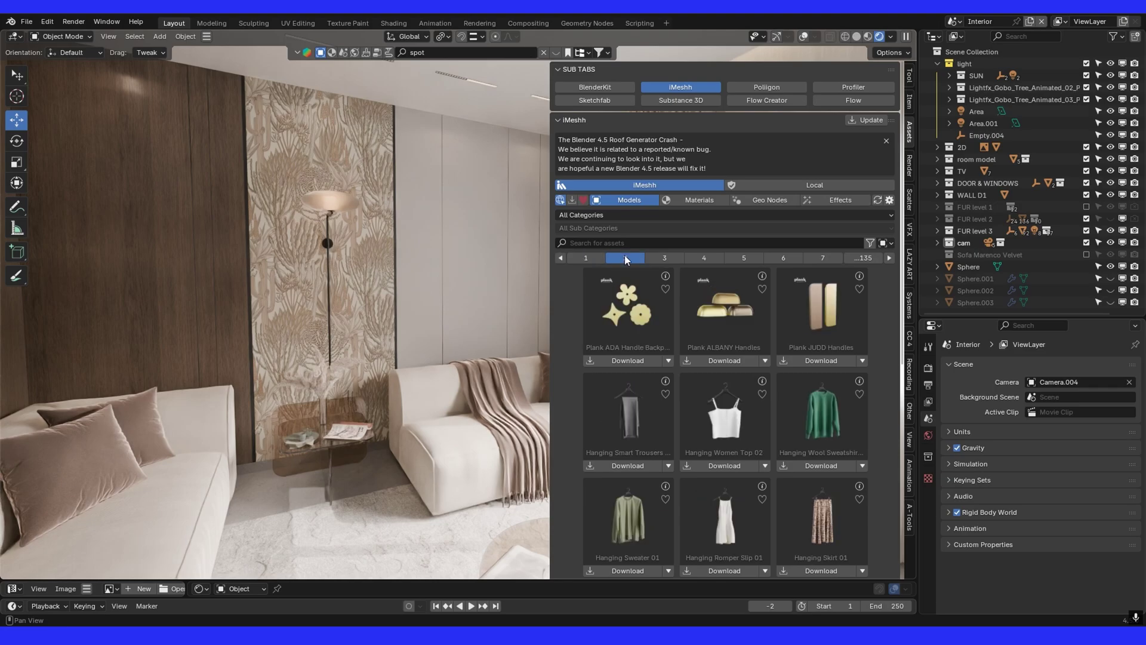
scroll(686, 250, "down", 5)
scroll(687, 287, "up", 4)
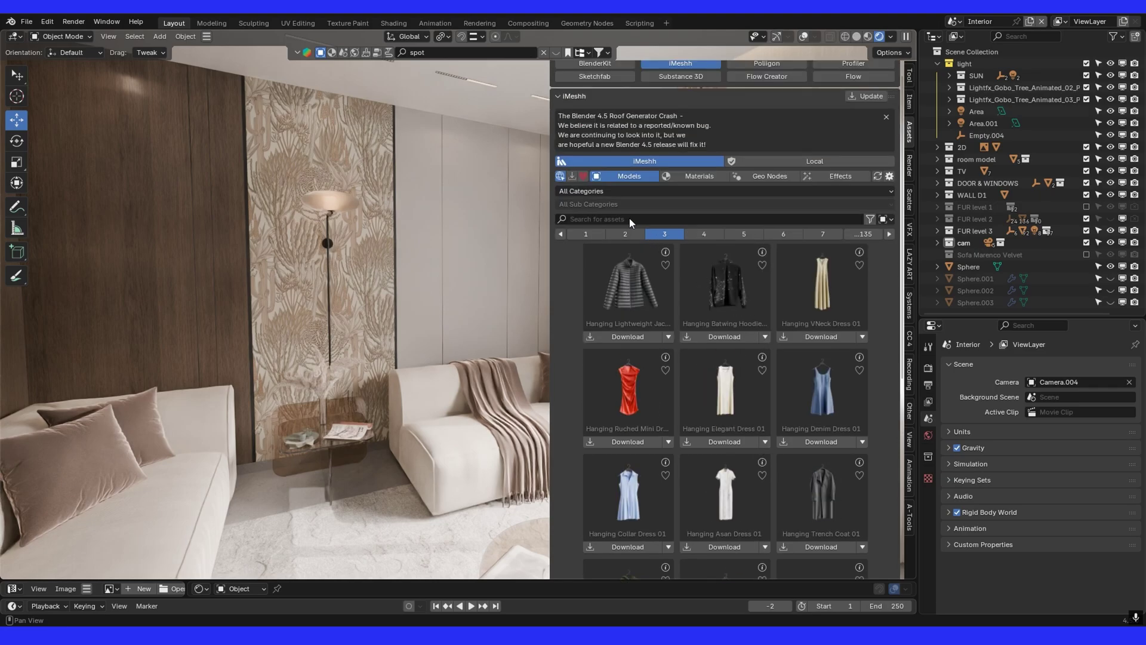
left_click(606, 191)
left_click(661, 326)
Scroll the asset libraries down to the Polligon Furniture grid.
scroll(693, 343, "down", 3)
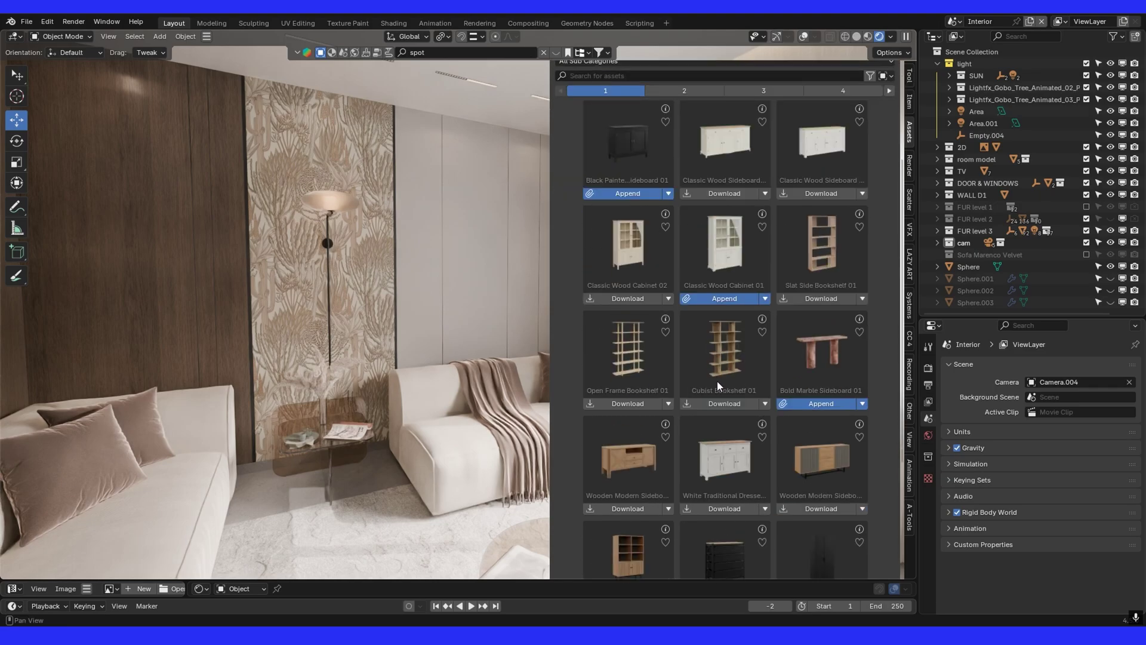
scroll(731, 412, "down", 5)
scroll(747, 454, "up", 4)
scroll(748, 454, "up", 3)
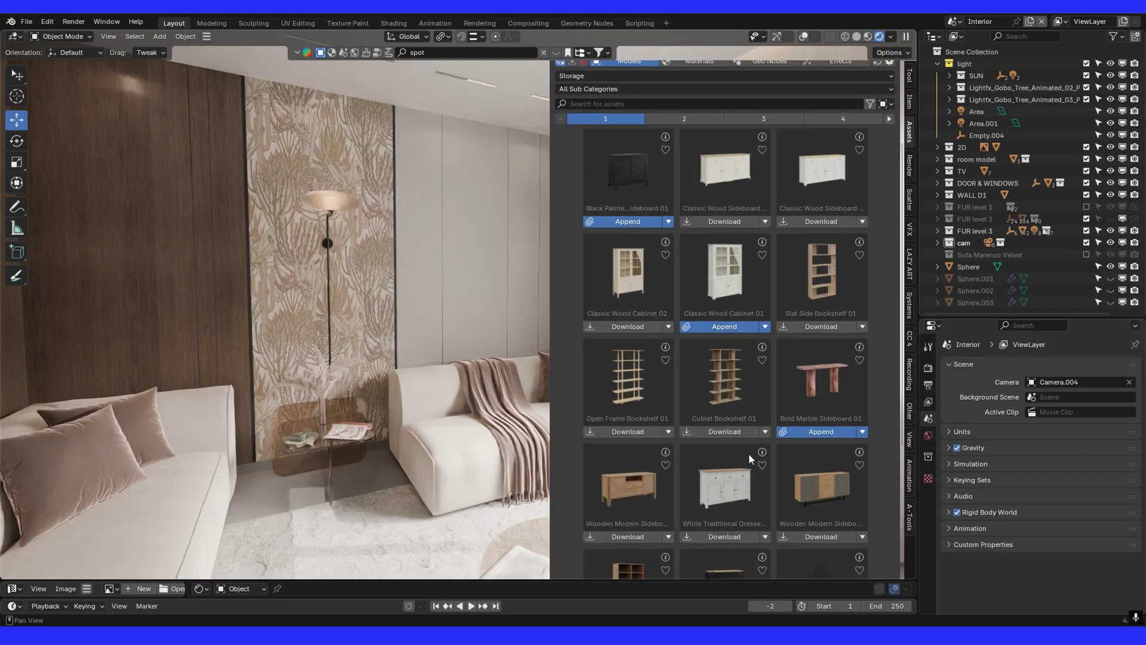
scroll(751, 455, "up", 3)
scroll(786, 367, "down", 3)
scroll(787, 373, "down", 2)
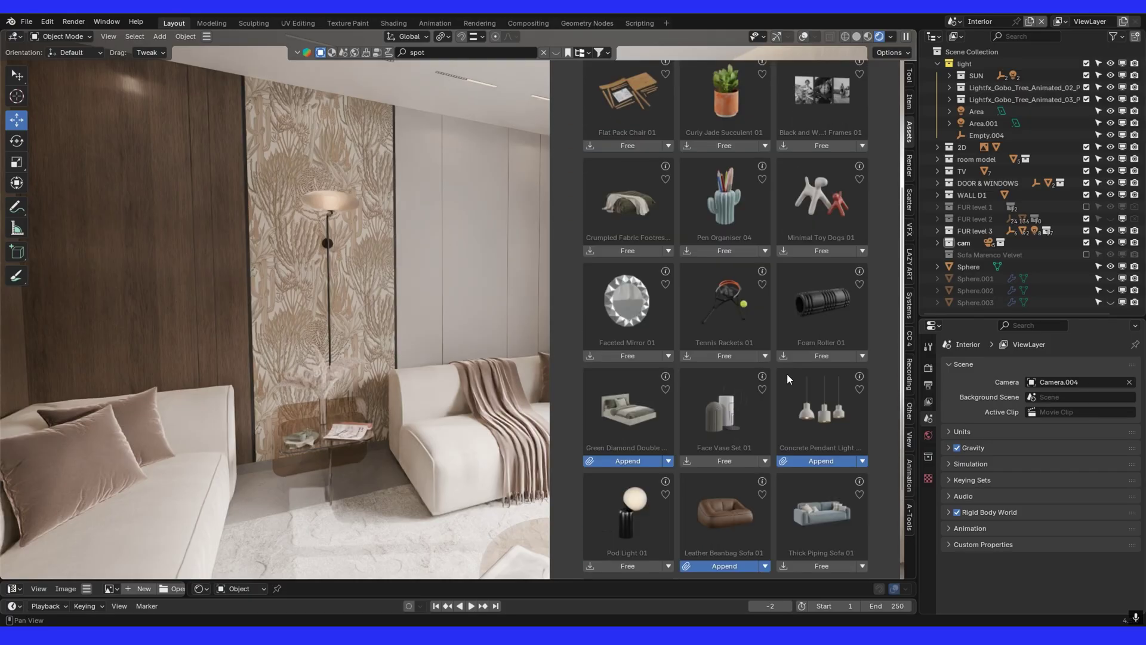
scroll(825, 377, "down", 10)
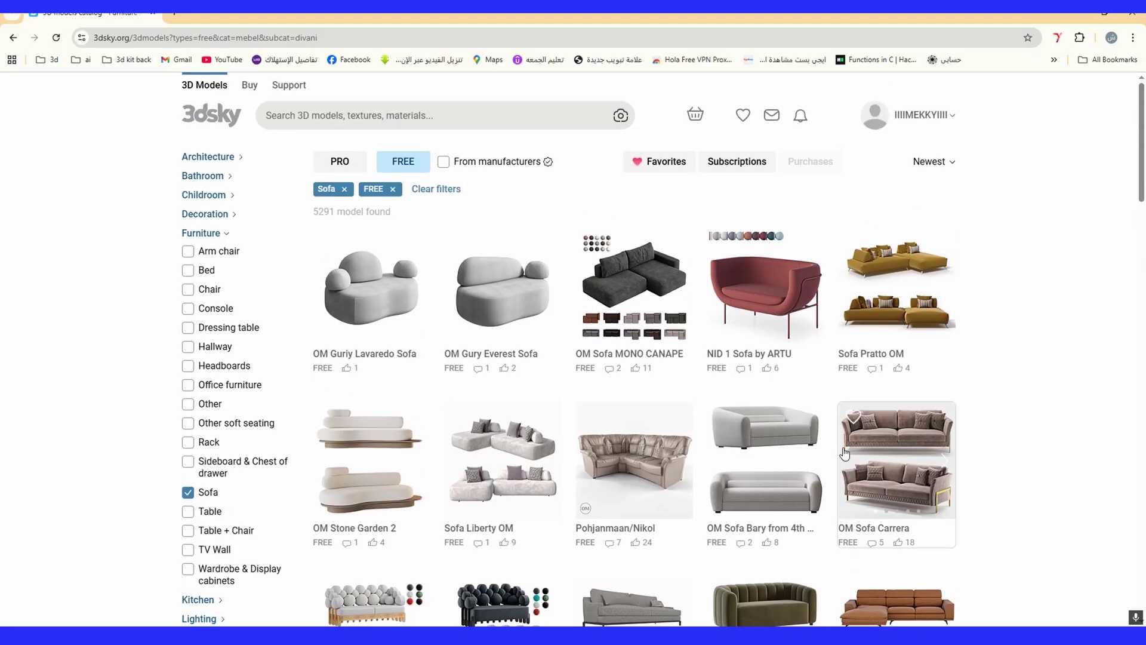
Scroll through the 3dsky listing of free sofa models.
scroll(771, 477, "down", 4)
scroll(771, 477, "down", 2)
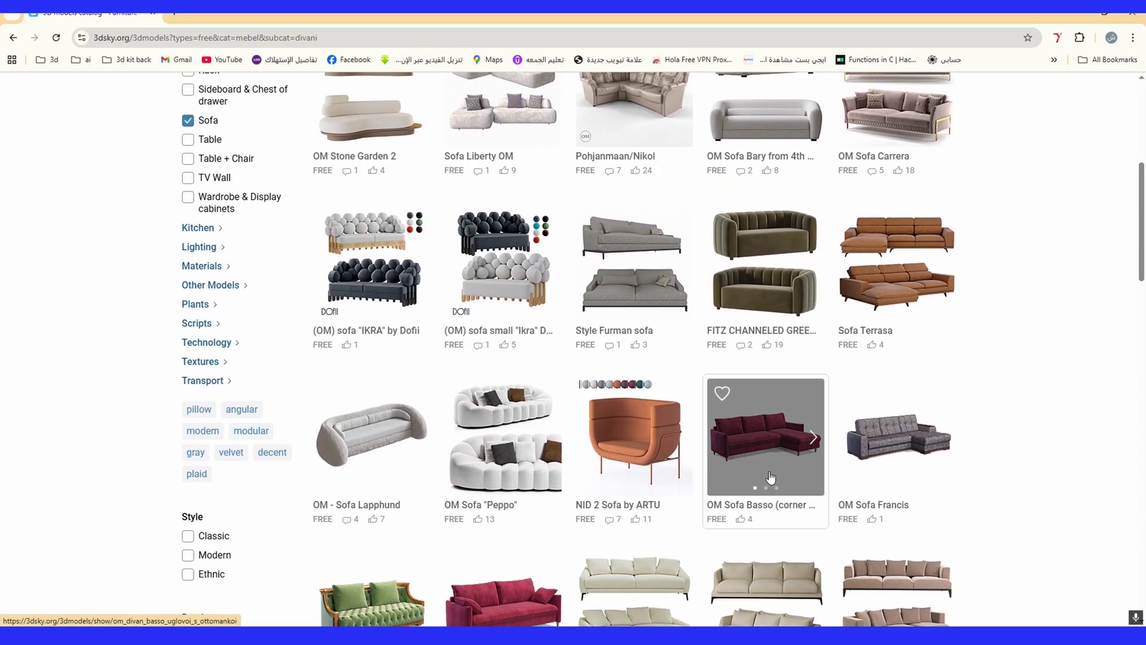
scroll(771, 478, "down", 1)
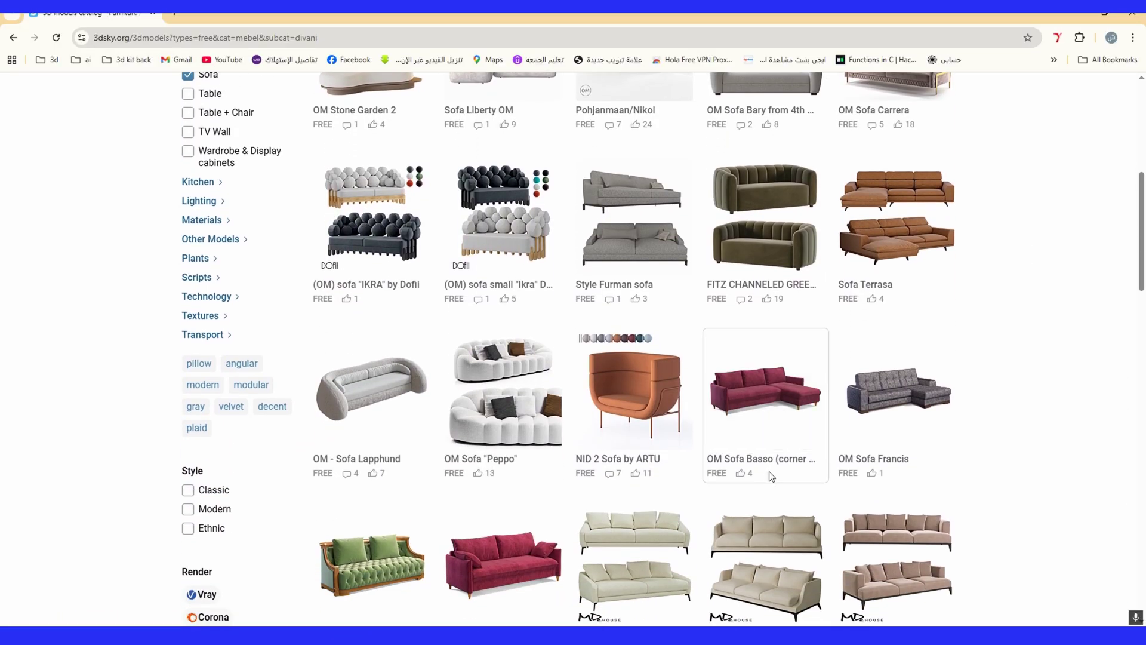
scroll(772, 476, "down", 3)
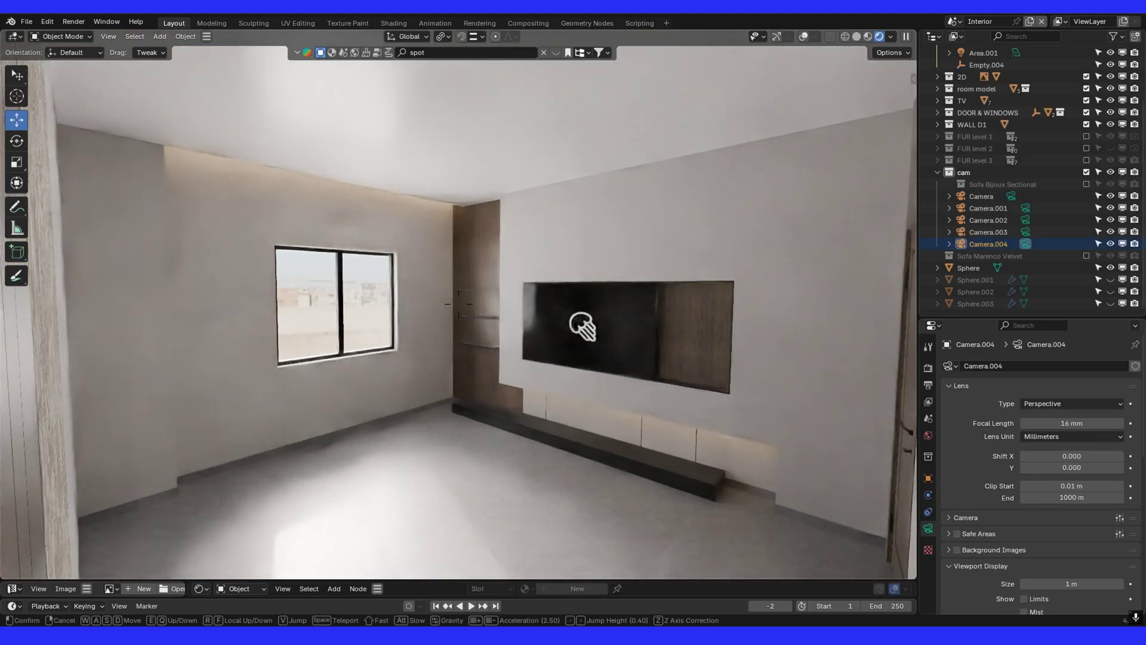
Walk and orbit Camera.004's 16 mm view to frame the sofa area by the window.
left_click(637, 359)
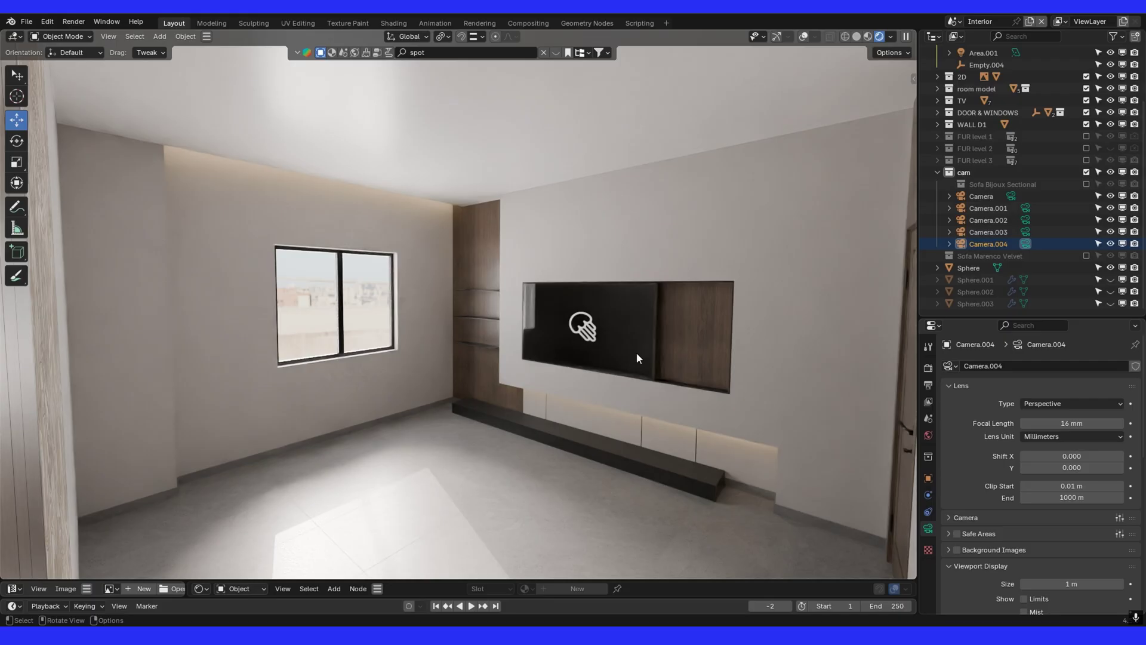
key("shift+grave")
left_click(632, 387)
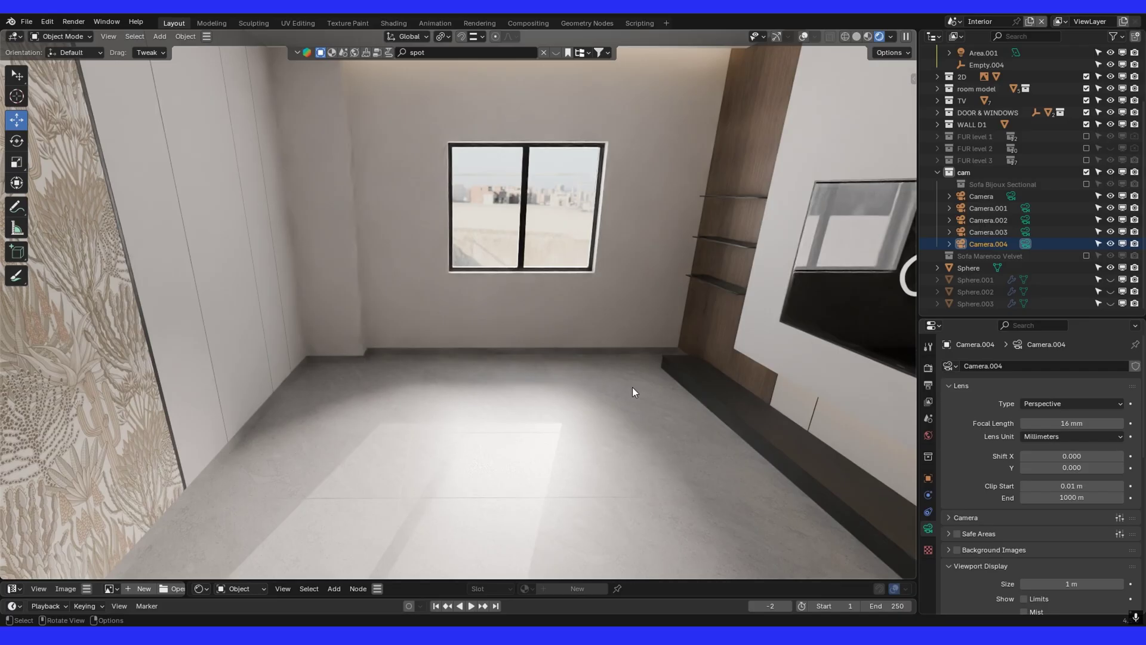
middle_click_drag(632, 392, 569, 394)
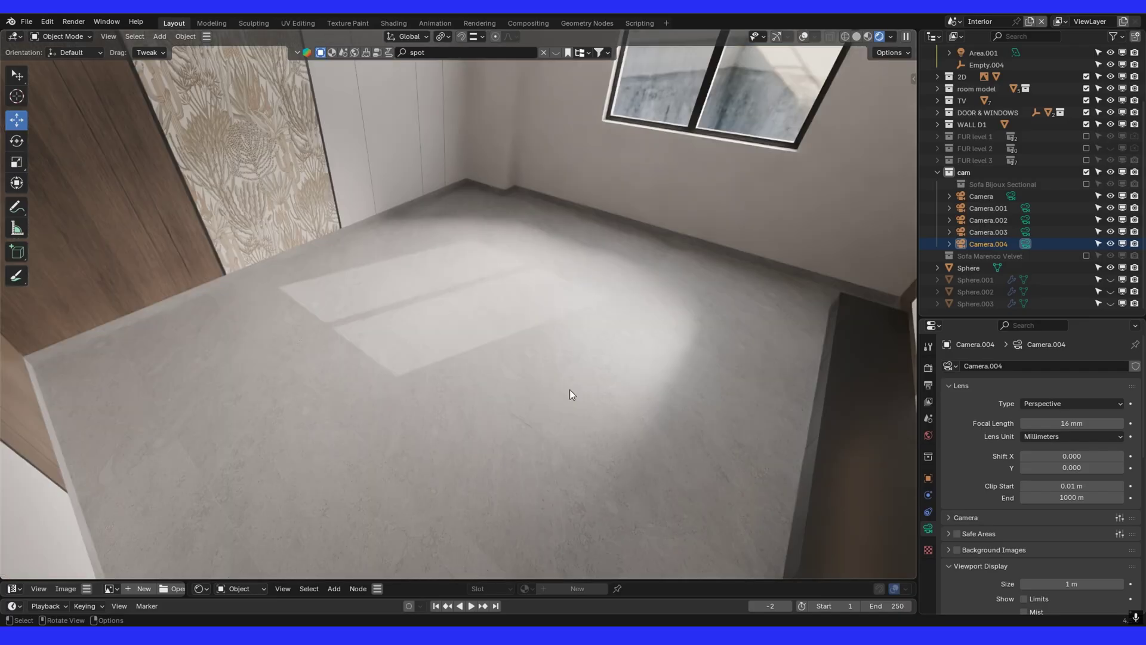
middle_click_drag(570, 390, 607, 297)
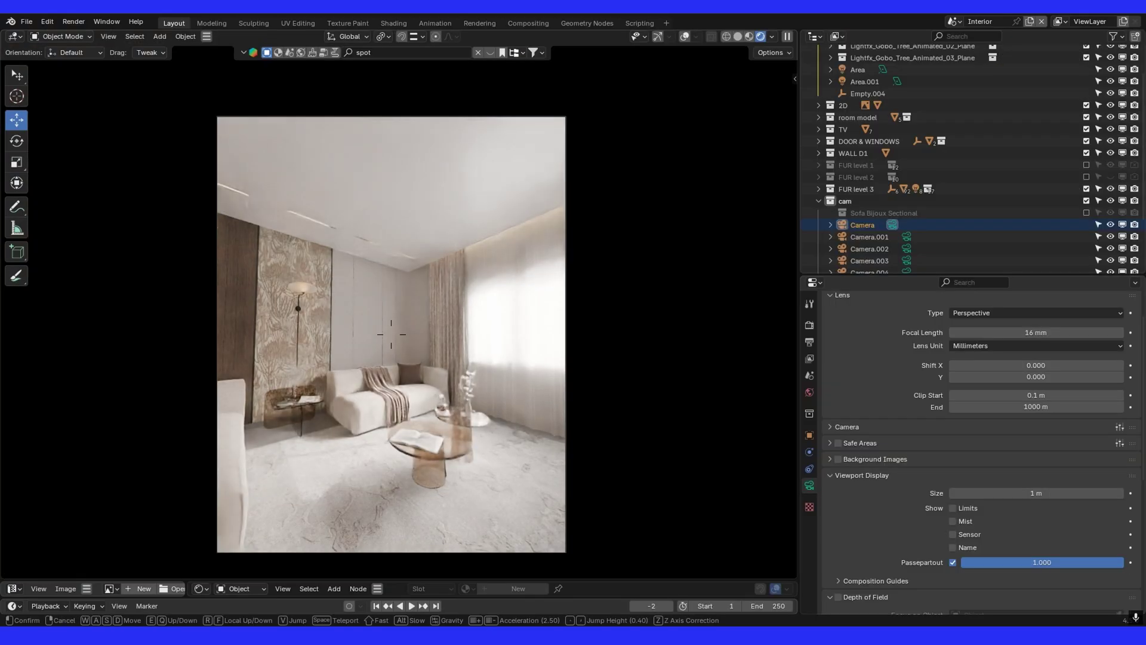
Walk the portrait Camera forward and back to frame the sofas and floor lamp.
key("w")
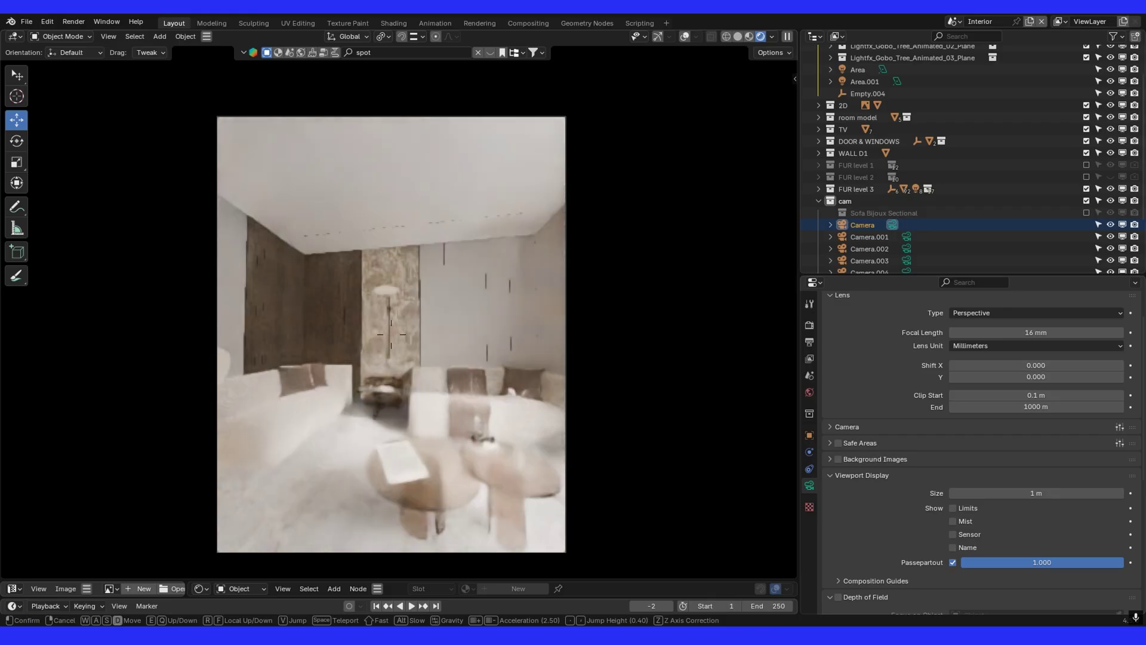
key("s")
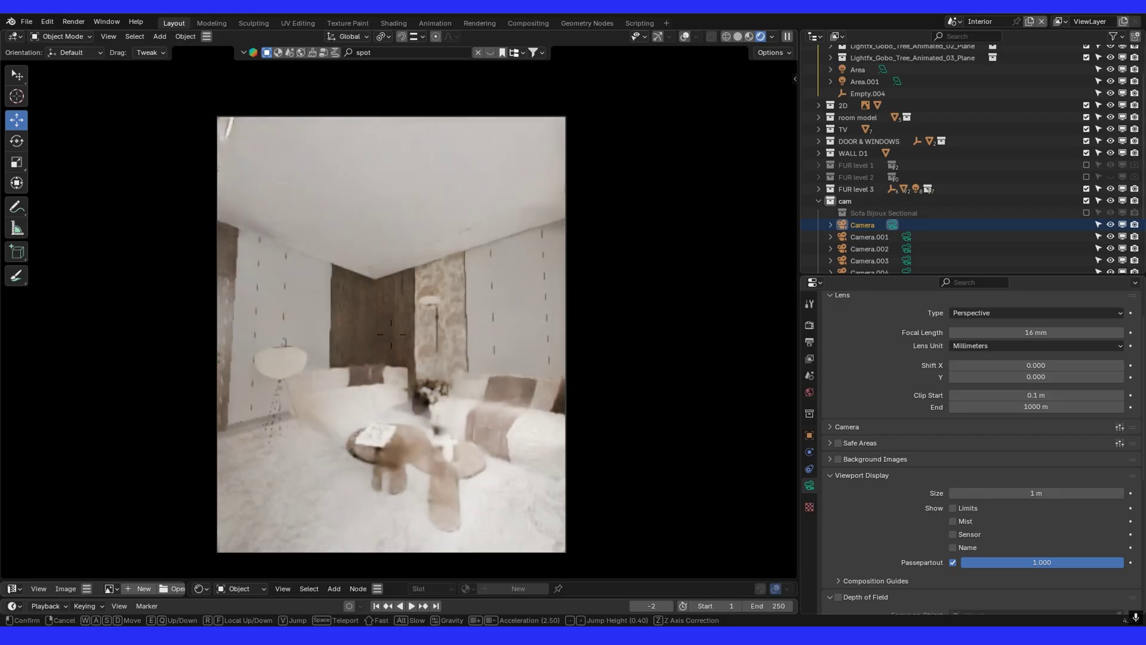